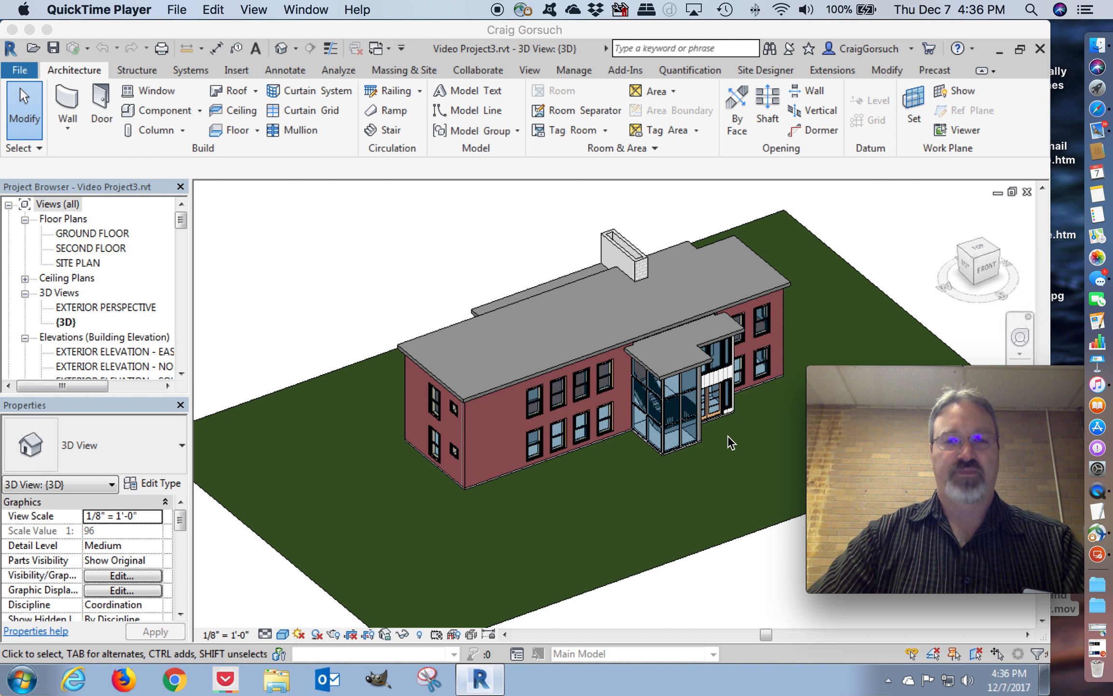
- Examine the building's front entrance and rear slab from several sides in the 3D view
{"action": "middle_click_drag", "start_coordinate": [585, 435], "coordinate": [586, 447]}
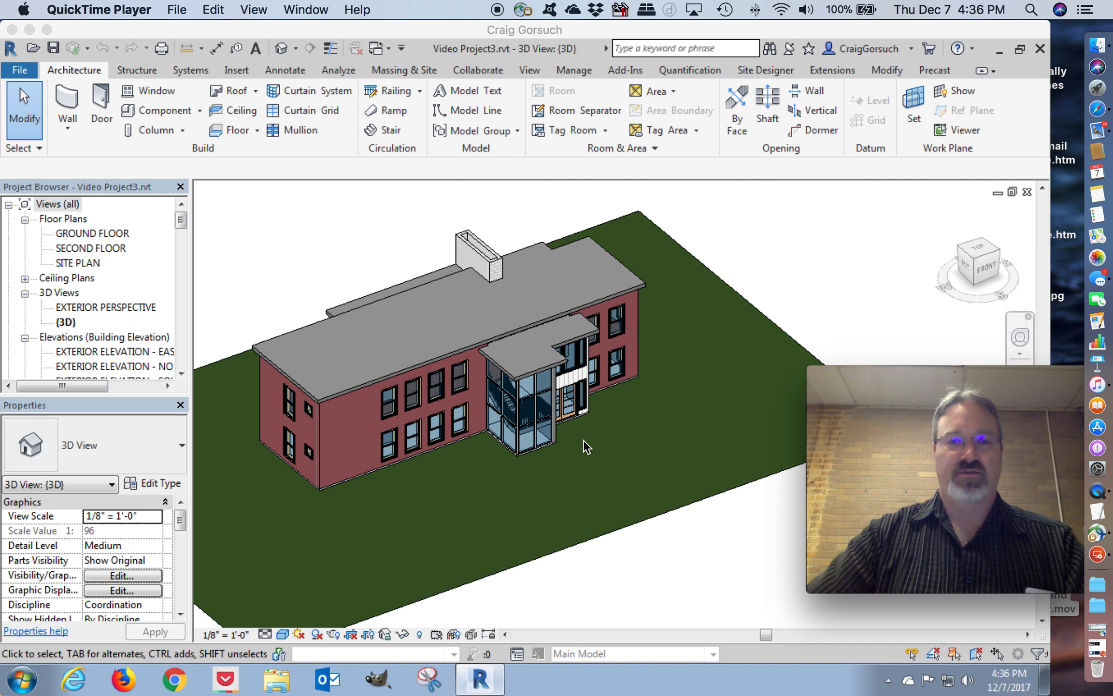
{"action": "middle_click_drag", "start_coordinate": [638, 489], "coordinate": [636, 491]}
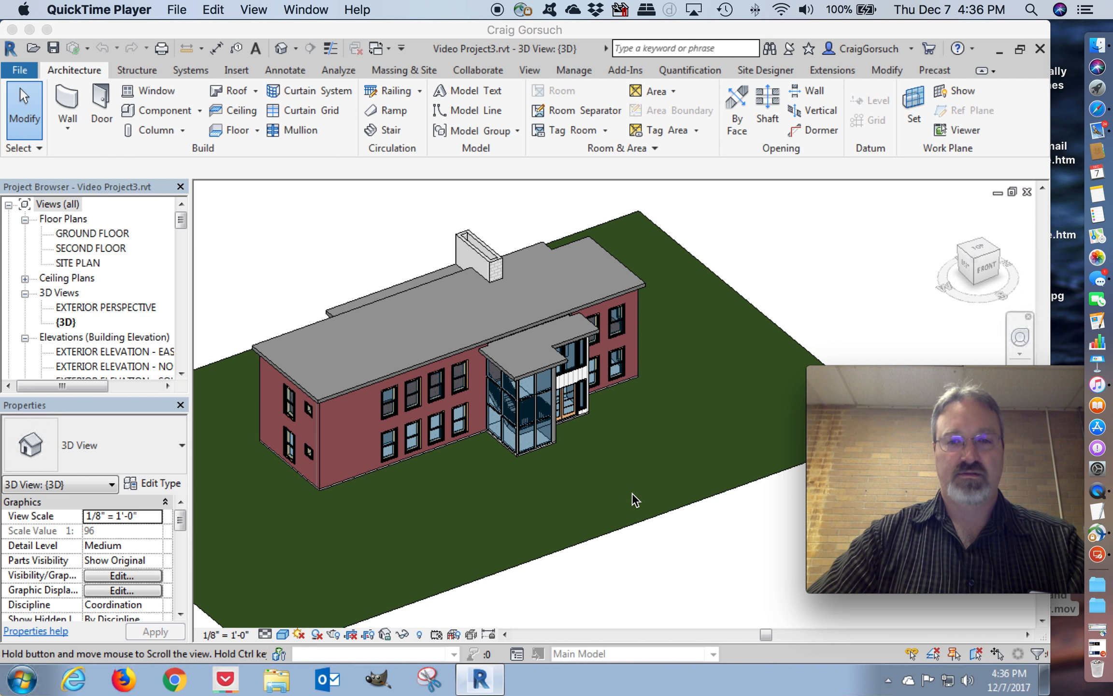
{"action": "middle_click_drag", "start_coordinate": [489, 497], "coordinate": [477, 439]}
{"action": "left_click", "coordinate": [680, 571]}
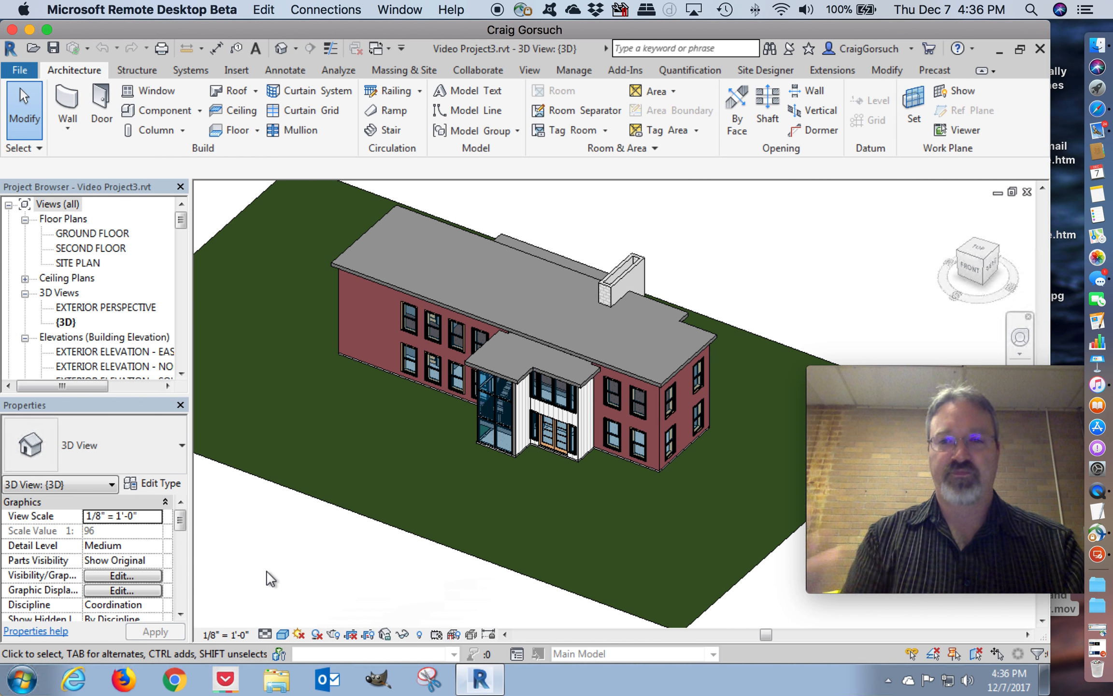
{"action": "scroll", "coordinate": [271, 578], "scroll_direction": "up", "scroll_amount": 2}
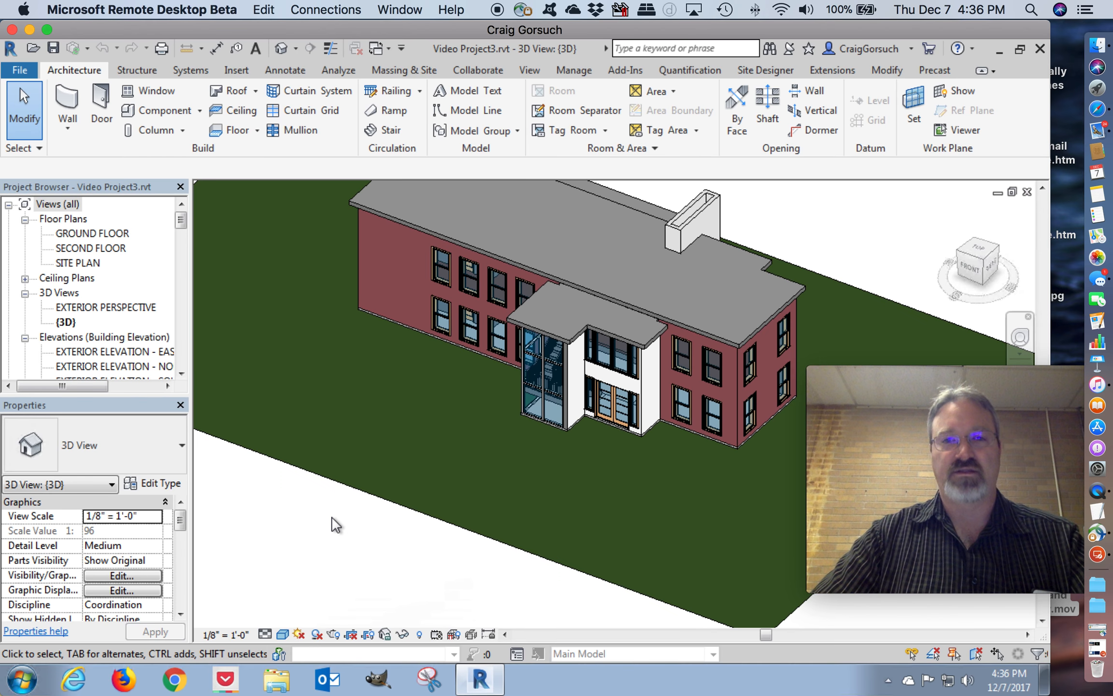
{"action": "middle_click_drag", "start_coordinate": [367, 459], "coordinate": [366, 493]}
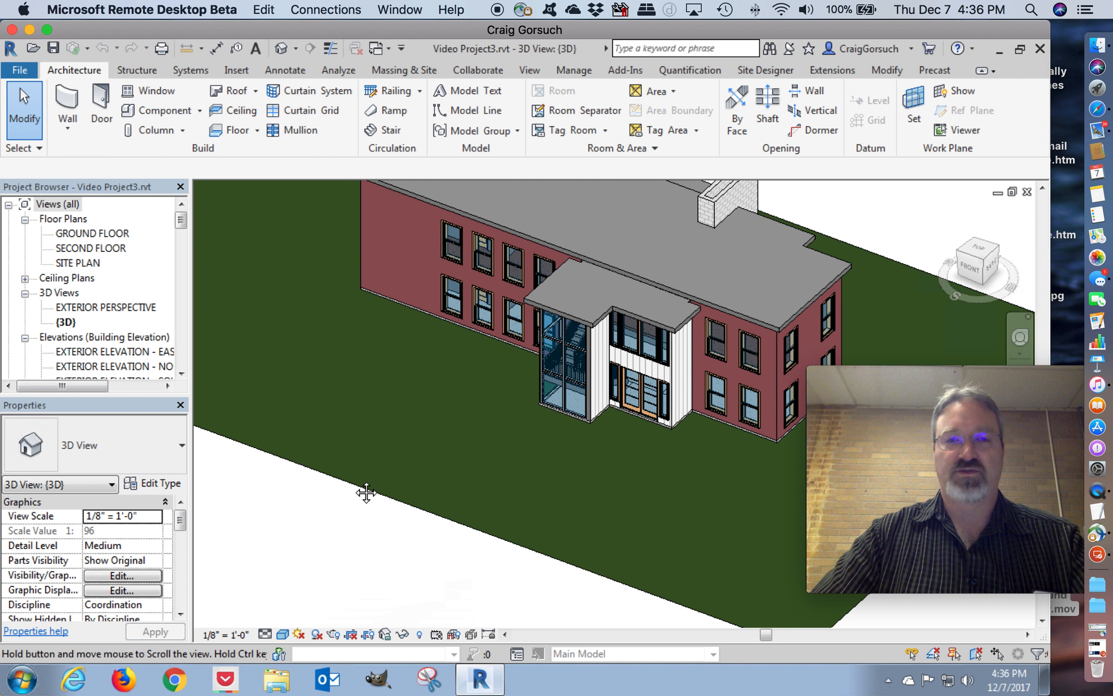
{"action": "middle_click_drag", "start_coordinate": [328, 562], "coordinate": [391, 490]}
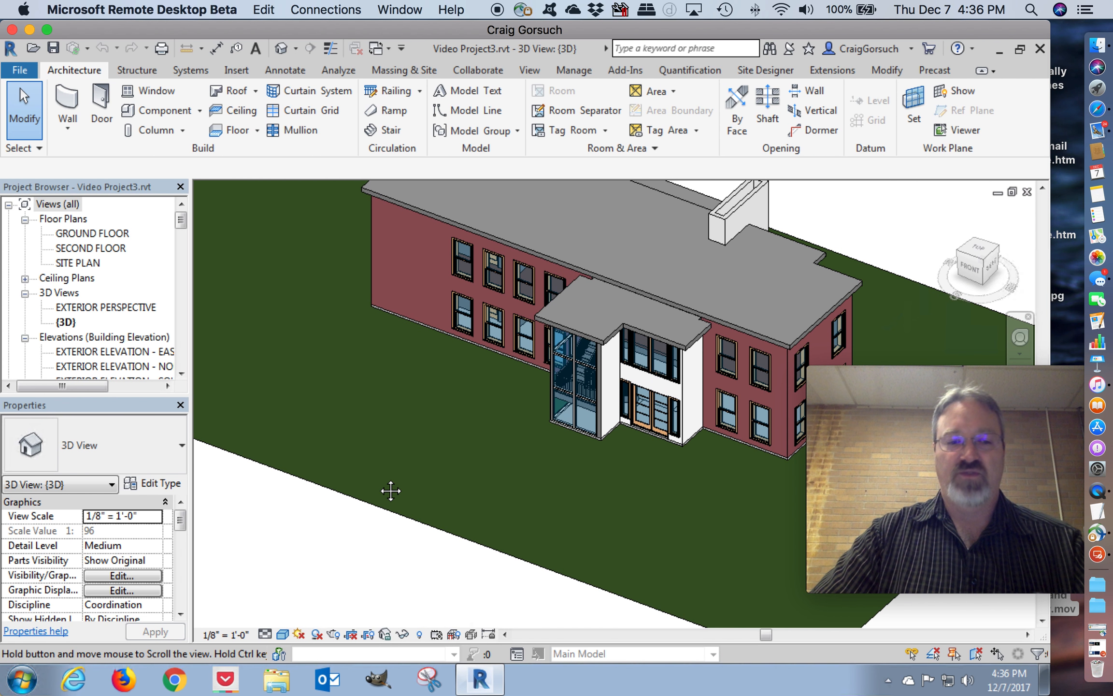
{"action": "middle_click_drag", "start_coordinate": [392, 491], "coordinate": [368, 492], "text": "shift"}
{"action": "middle_click_drag", "start_coordinate": [415, 427], "coordinate": [422, 480]}
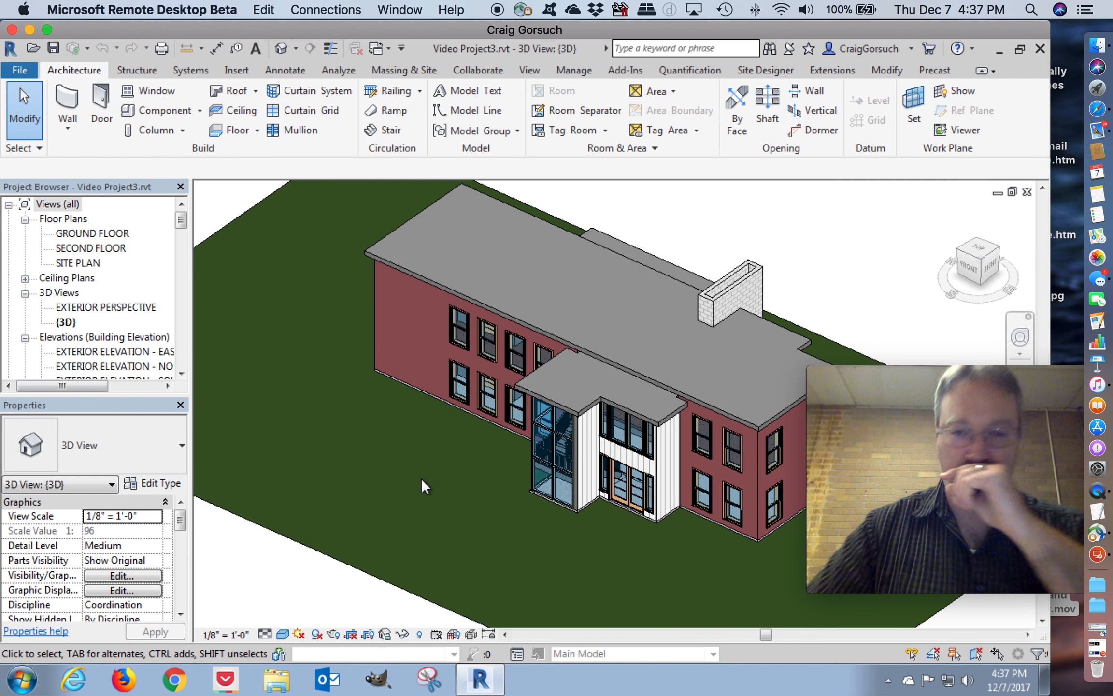
{"action": "middle_click_drag", "start_coordinate": [421, 477], "coordinate": [408, 453]}
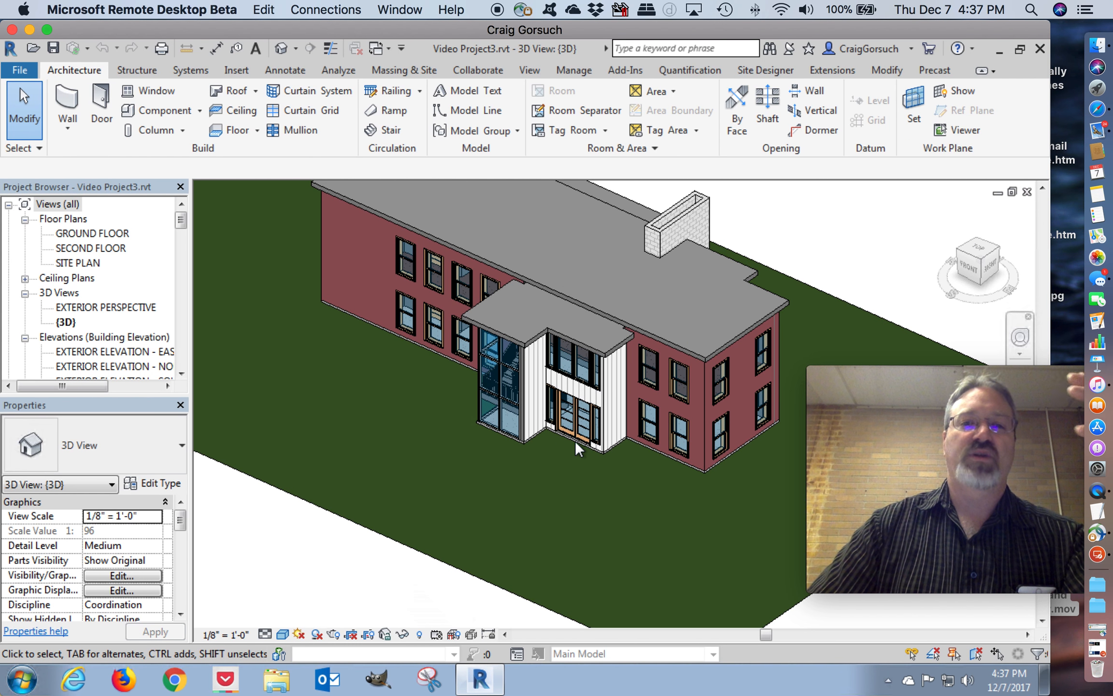
{"action": "middle_click_drag", "start_coordinate": [598, 518], "coordinate": [423, 467]}
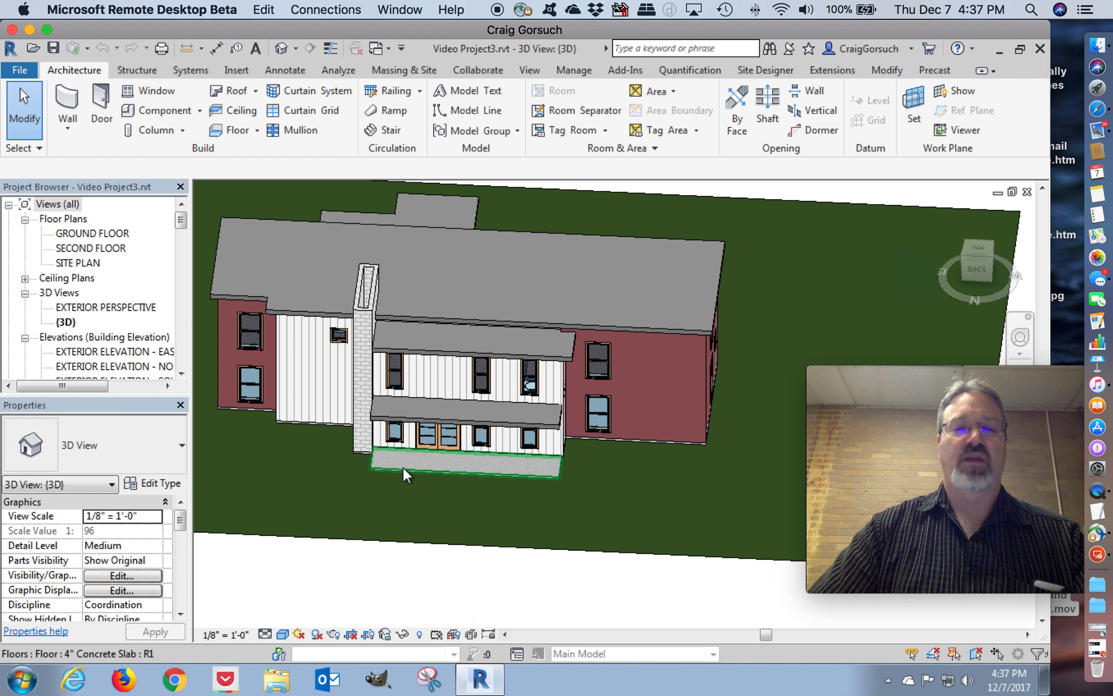
{"action": "middle_click_drag", "start_coordinate": [579, 506], "coordinate": [752, 507], "text": "shift"}
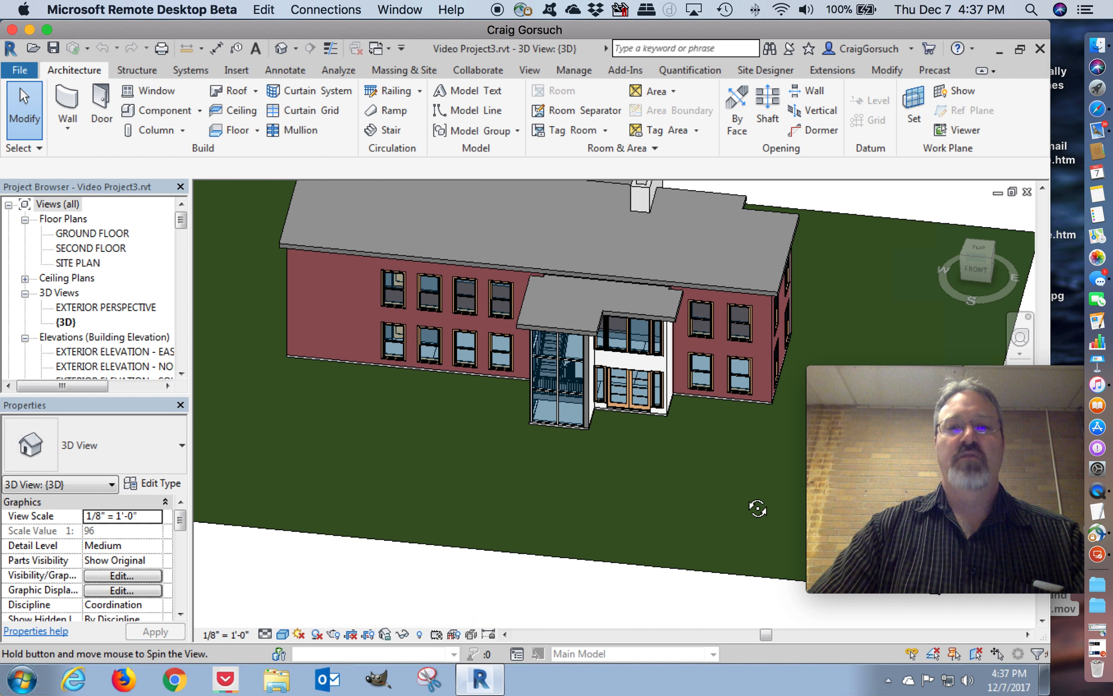
{"action": "middle_click_drag", "start_coordinate": [650, 460], "coordinate": [646, 459], "text": "shift"}
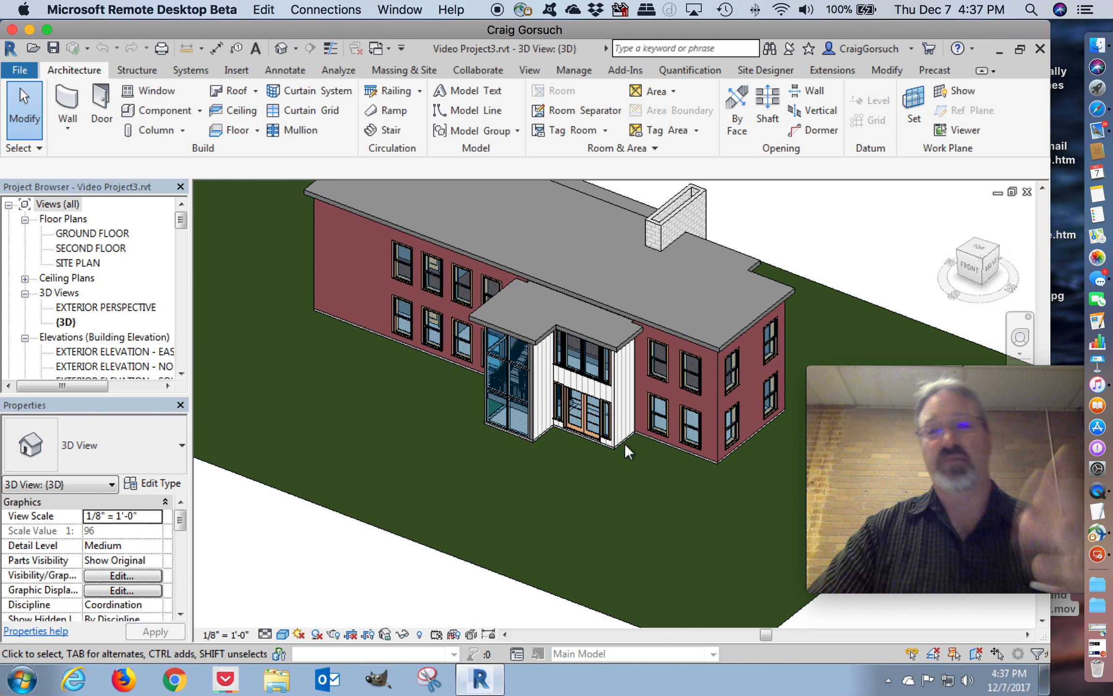
- Open the GROUND FLOOR plan and hide the property lines category in that view
{"action": "double_click", "coordinate": [91, 231]}
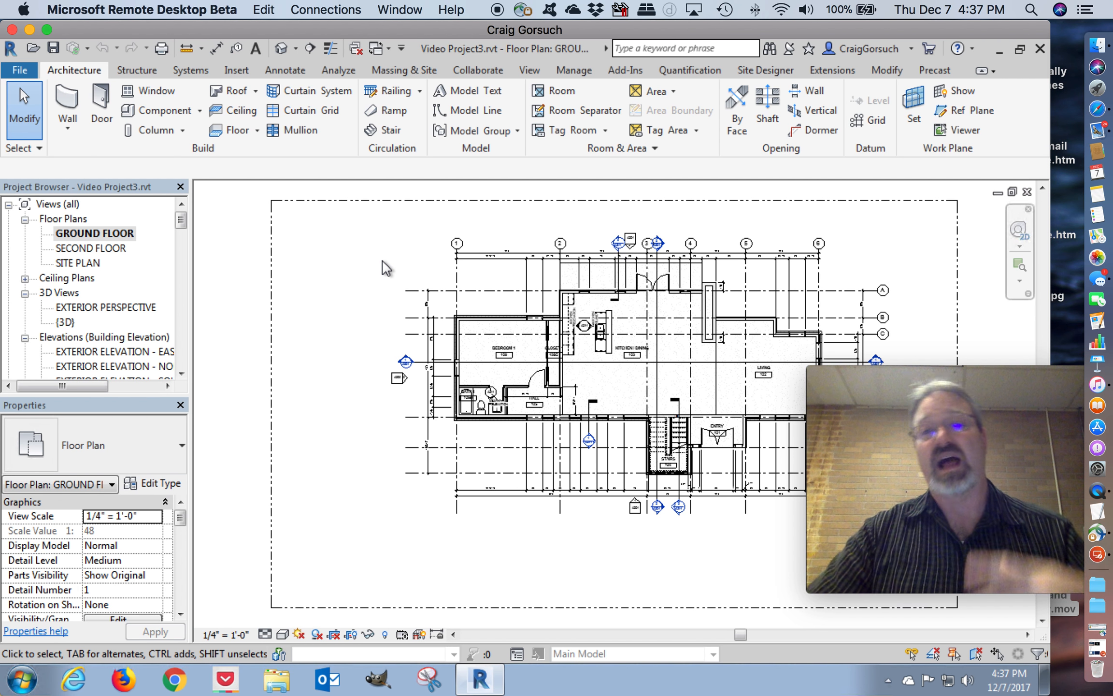
{"action": "left_click", "coordinate": [360, 204]}
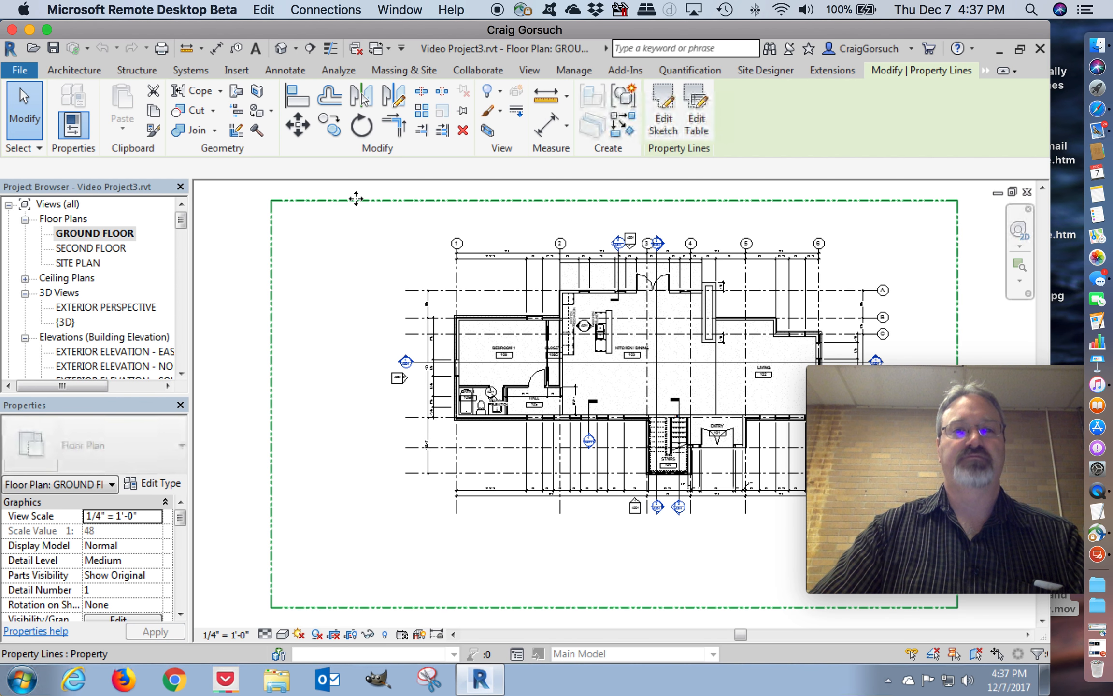
{"action": "right_click", "coordinate": [362, 204]}
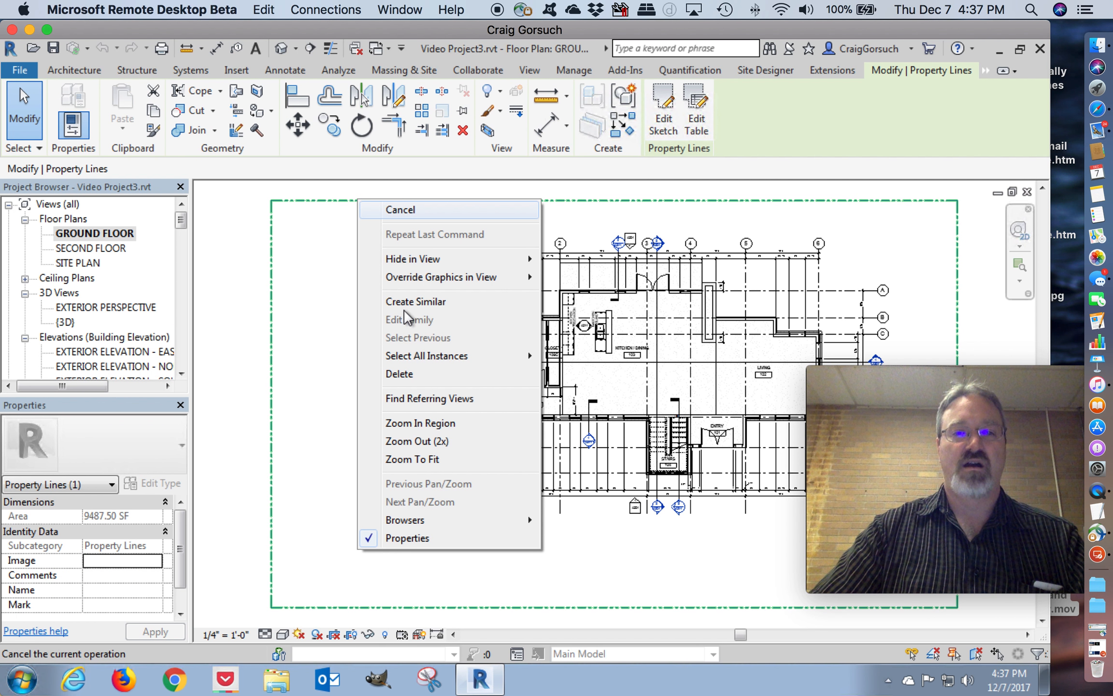
{"action": "mouse_move", "coordinate": [422, 265]}
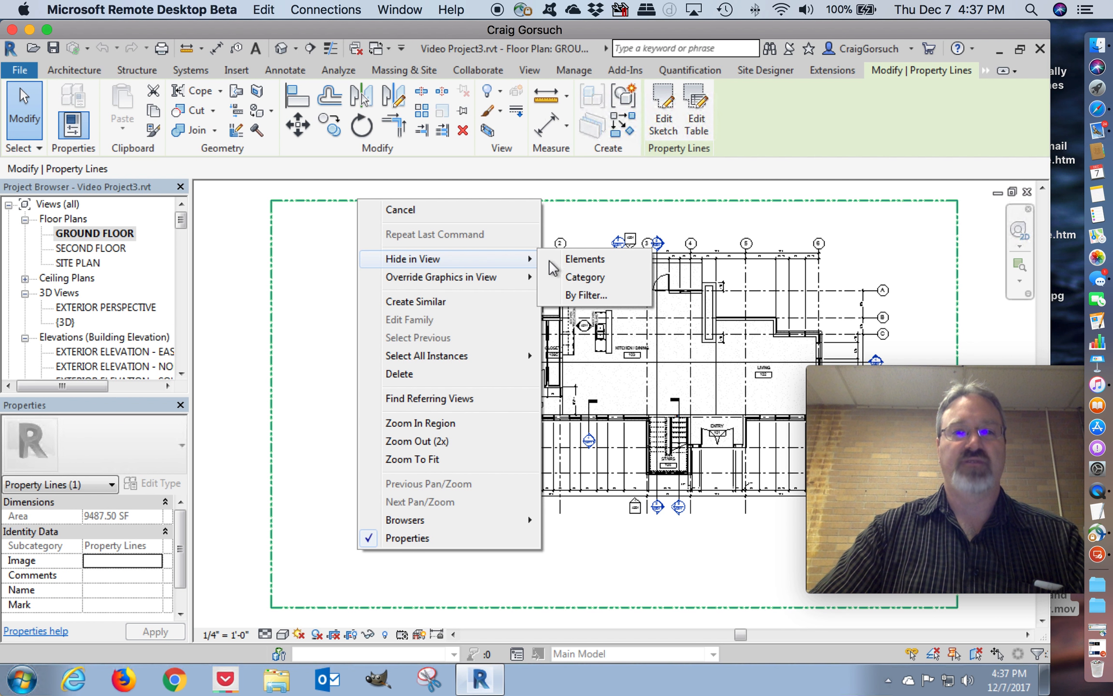
{"action": "left_click", "coordinate": [583, 277]}
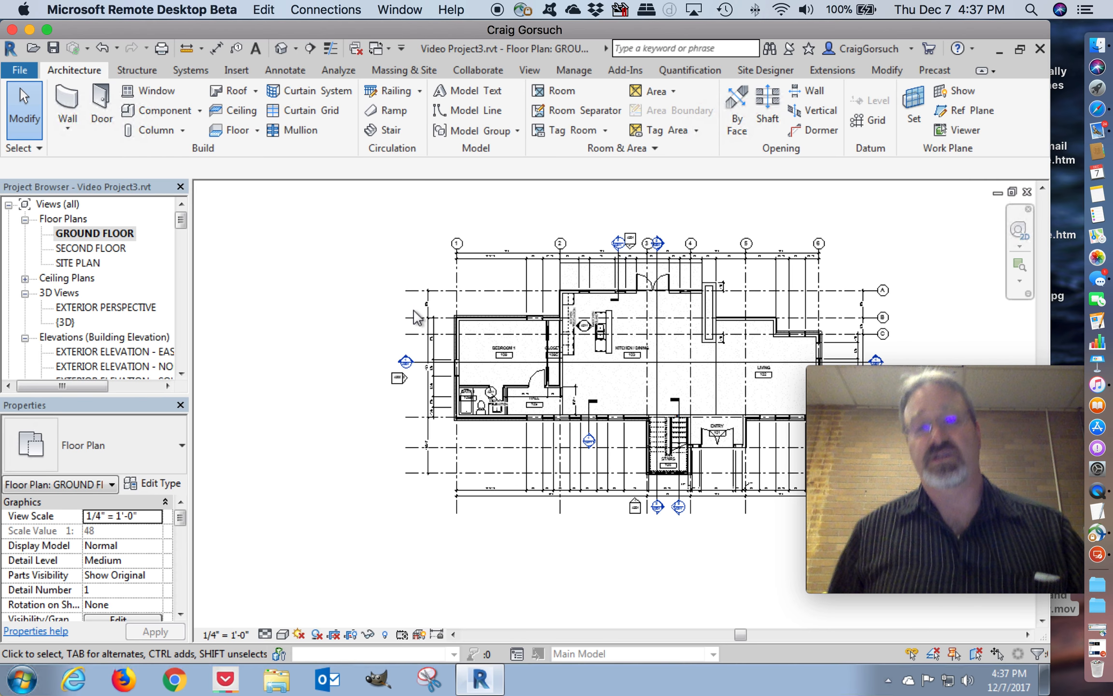
- Begin a 4" Concrete Slab floor sketch outside the ENTRY doors, using straight boundary lines
{"action": "middle_click_drag", "start_coordinate": [581, 518], "coordinate": [444, 495]}
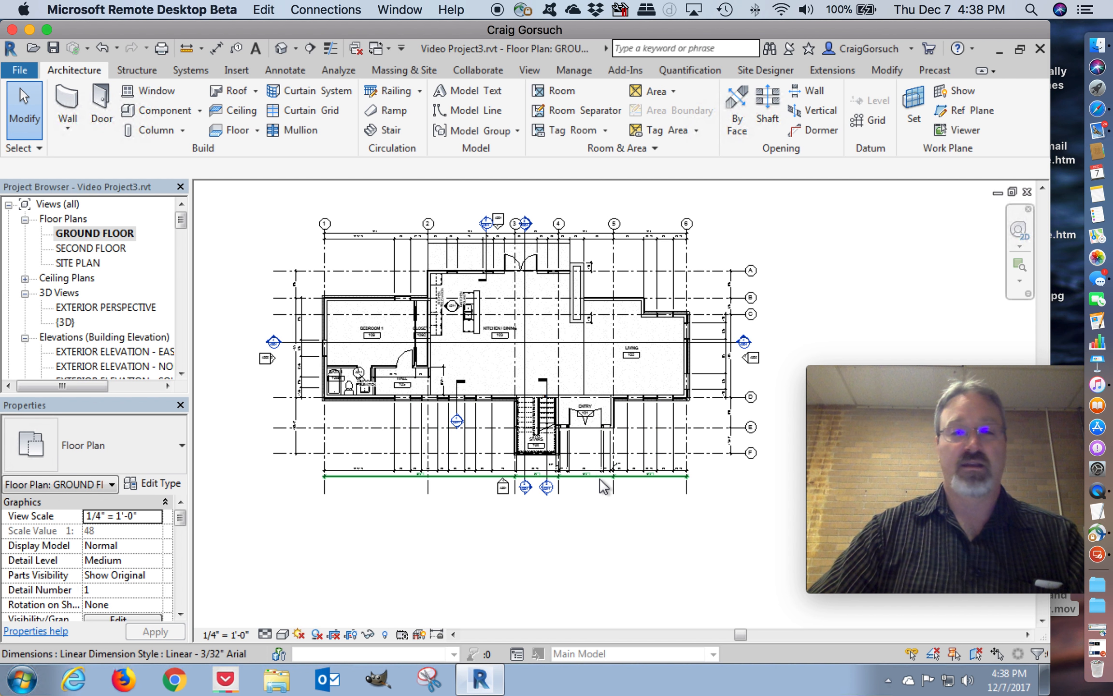
{"action": "scroll", "coordinate": [601, 494], "scroll_direction": "up", "scroll_amount": 2}
{"action": "scroll", "coordinate": [607, 495], "scroll_direction": "up", "scroll_amount": 3}
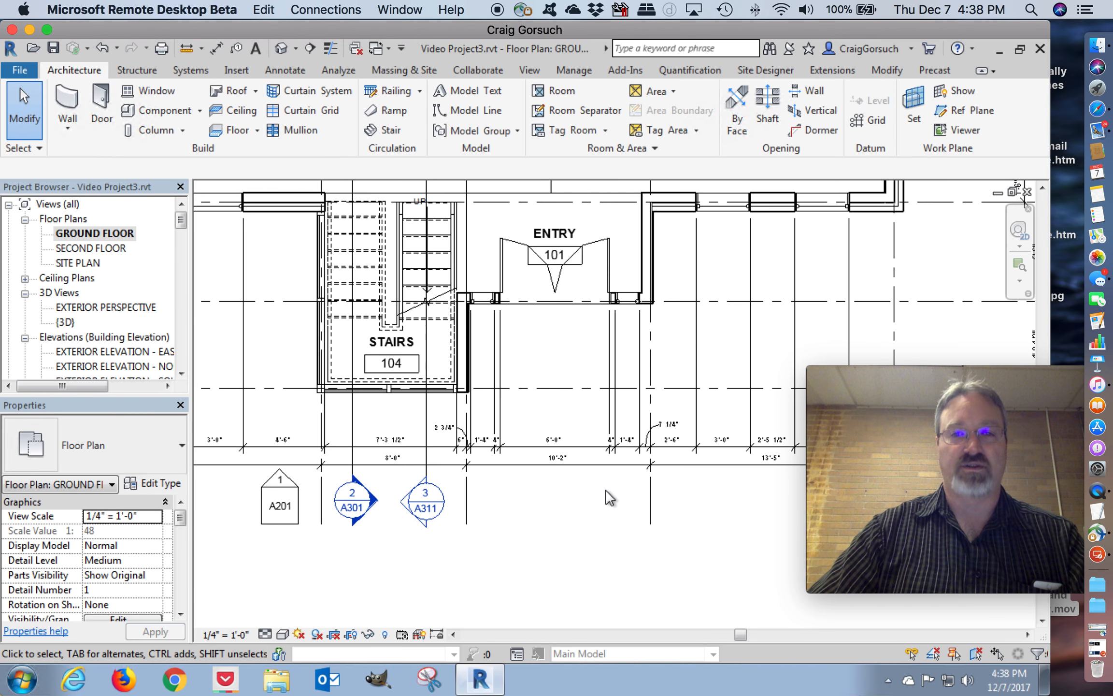
{"action": "middle_click_drag", "start_coordinate": [604, 500], "coordinate": [594, 504]}
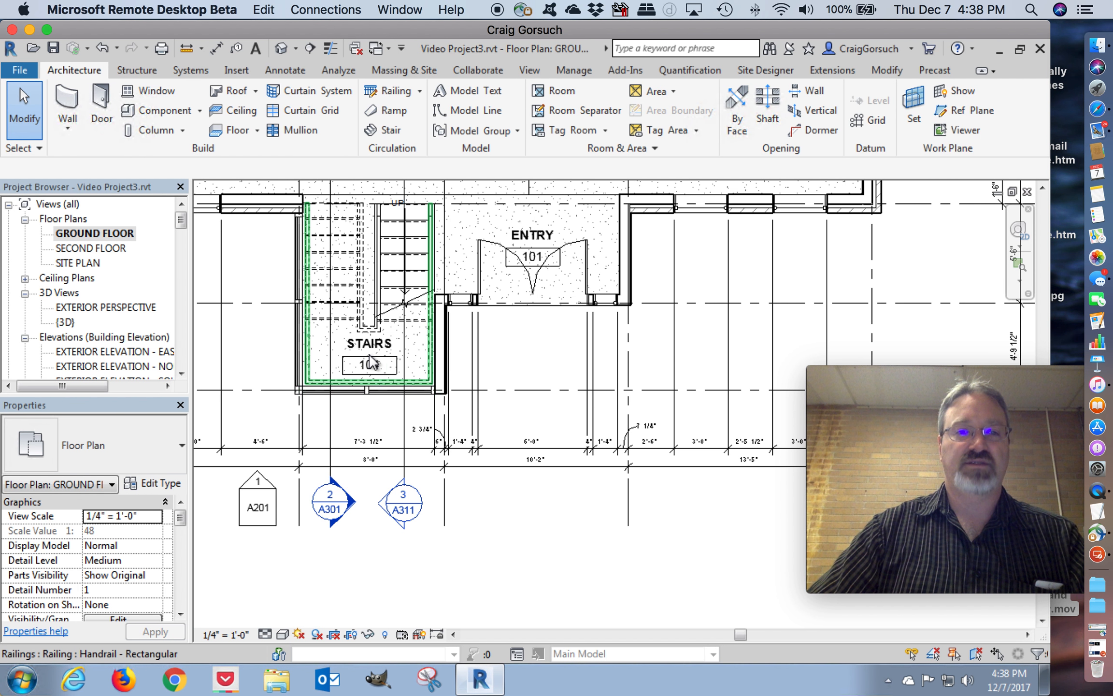
{"action": "scroll", "coordinate": [545, 327], "scroll_direction": "up", "scroll_amount": 1}
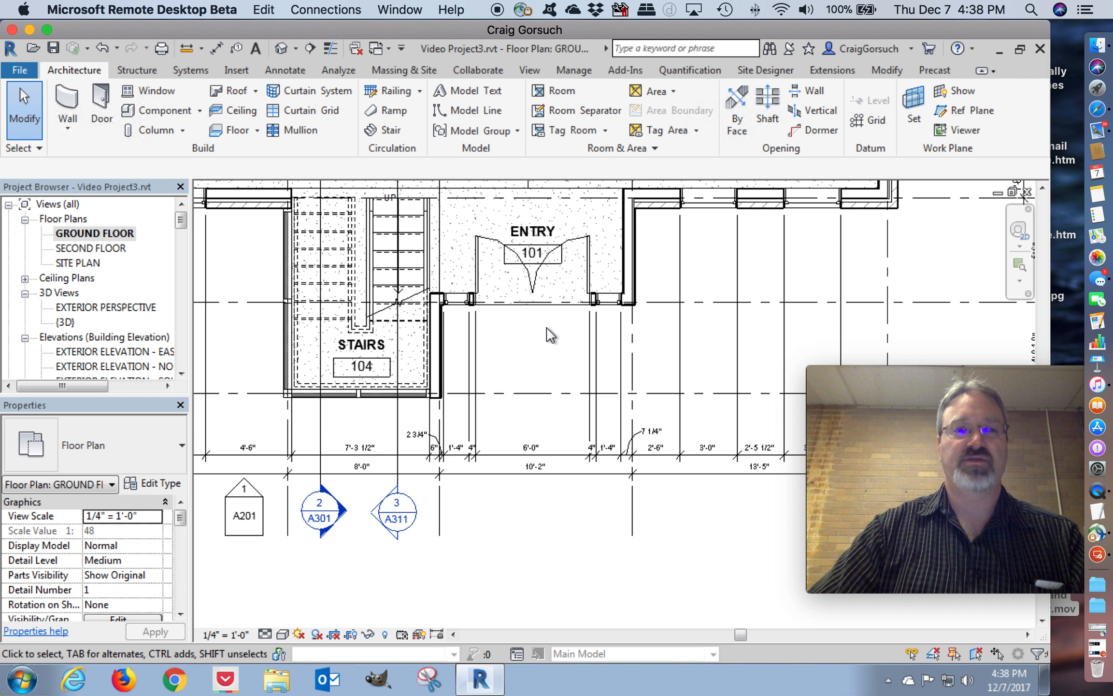
{"action": "scroll", "coordinate": [550, 334], "scroll_direction": "up", "scroll_amount": 1}
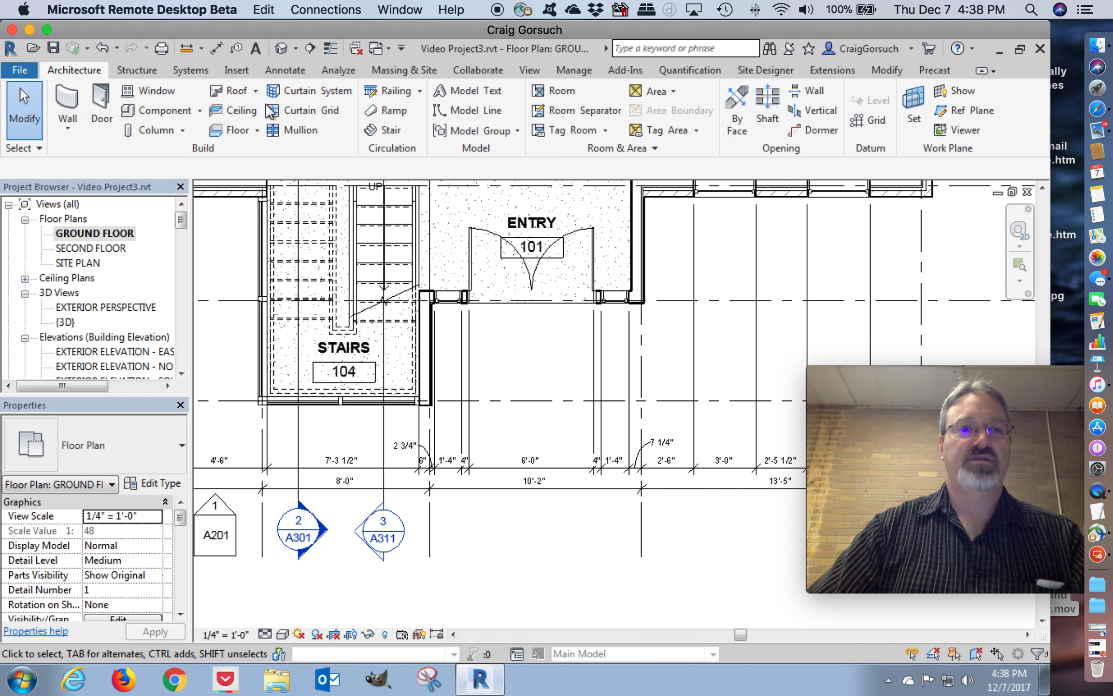
{"action": "left_click", "coordinate": [239, 130]}
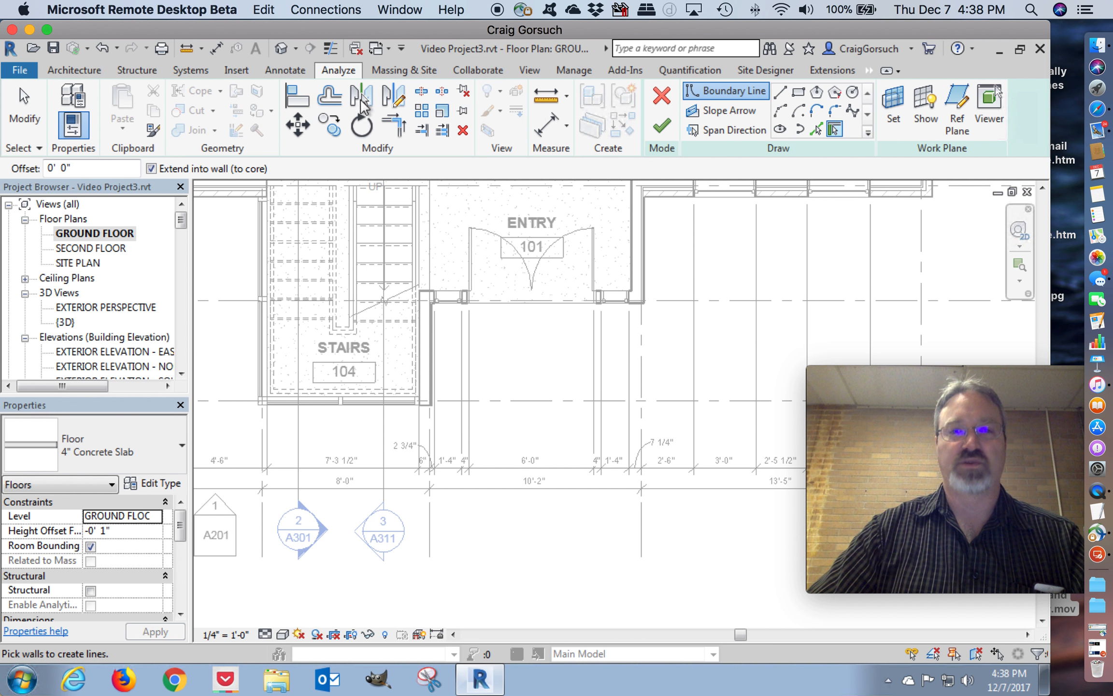
{"action": "scroll", "coordinate": [511, 342], "scroll_direction": "up", "scroll_amount": 1}
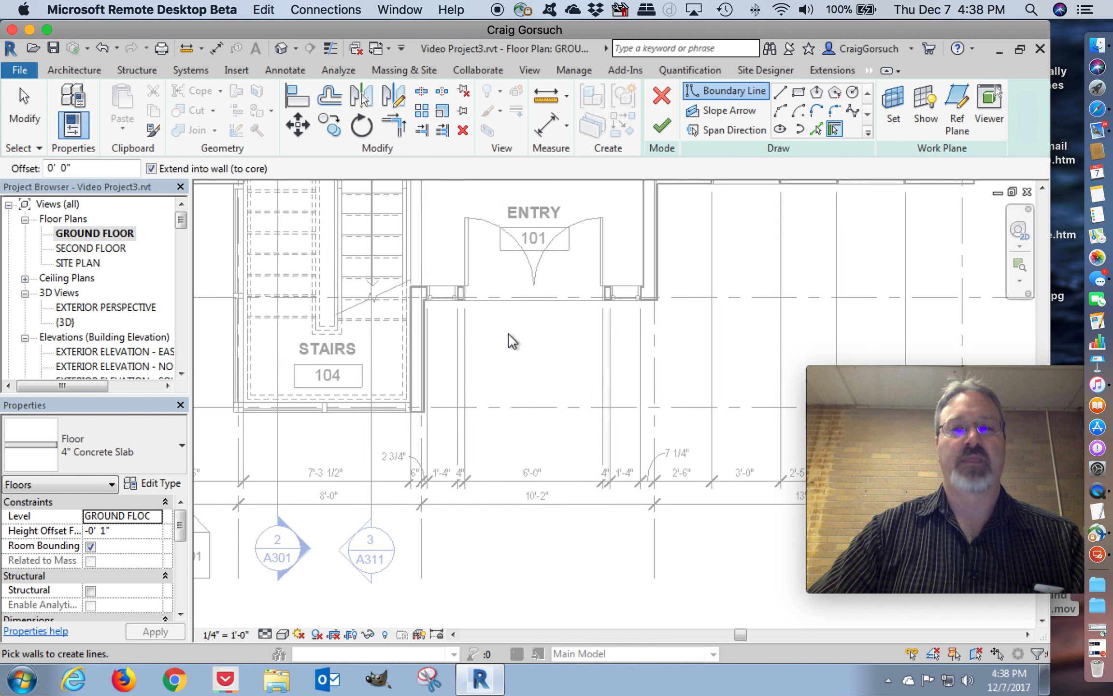
{"action": "left_click", "coordinate": [653, 271]}
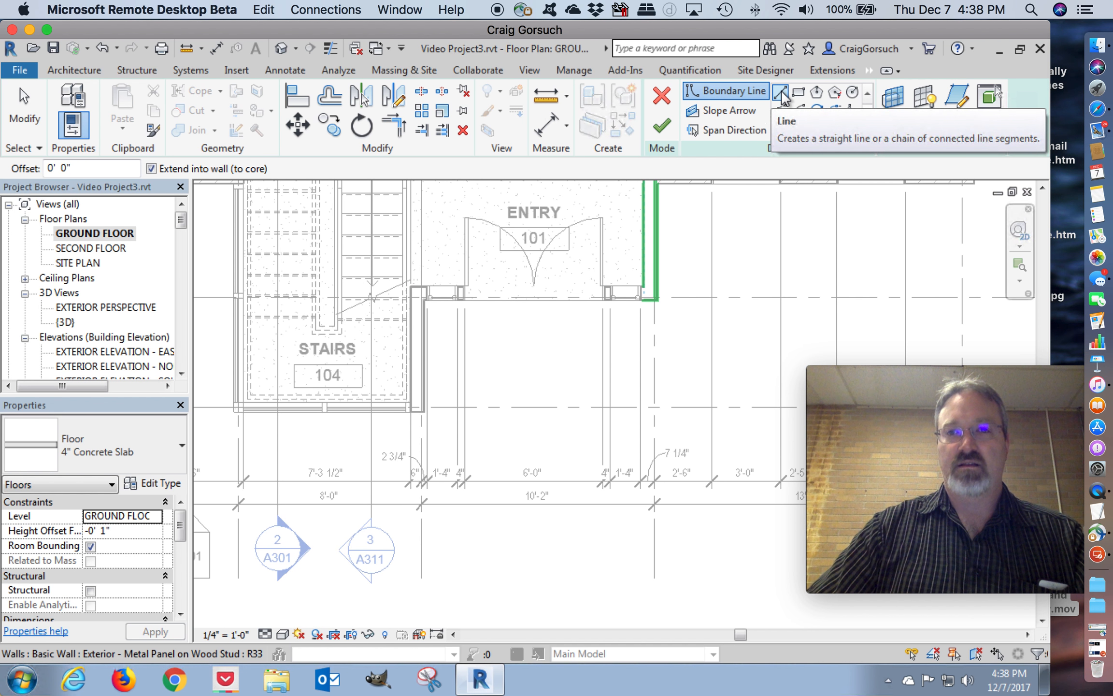
{"action": "left_click", "coordinate": [781, 92]}
- Draw the slab's first boundary line, about 10'-0 1/2" long, along the entry's exterior wall from the stair wall corner to grid 5
{"action": "scroll", "coordinate": [467, 324], "scroll_direction": "up", "scroll_amount": 4}
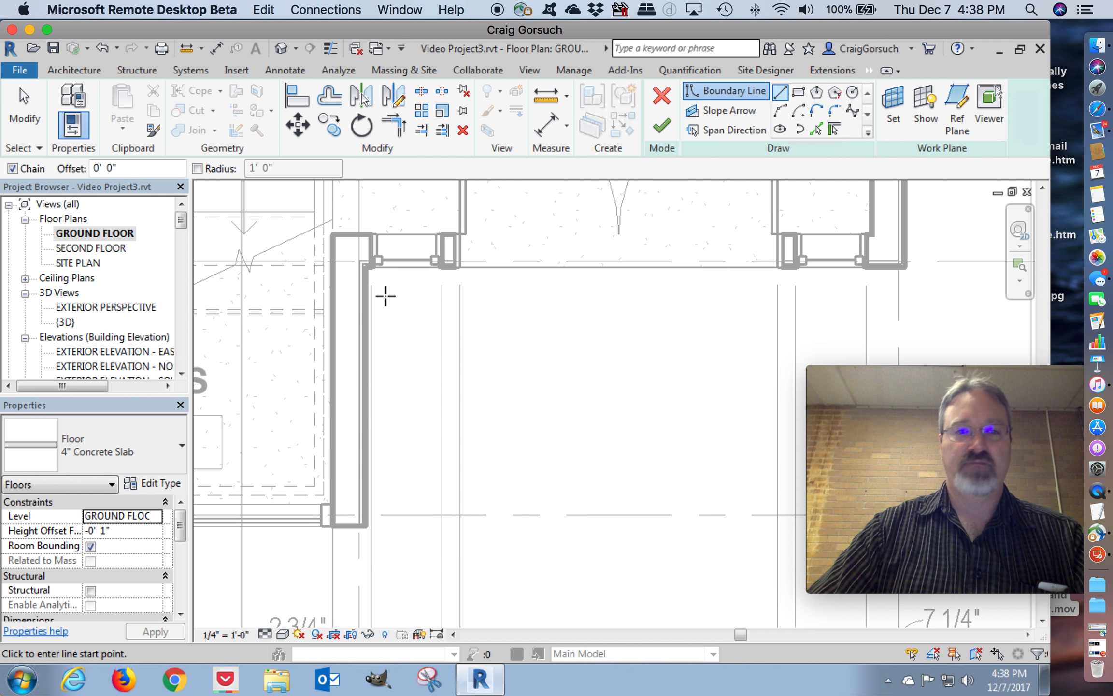
{"action": "scroll", "coordinate": [386, 295], "scroll_direction": "up", "scroll_amount": 1}
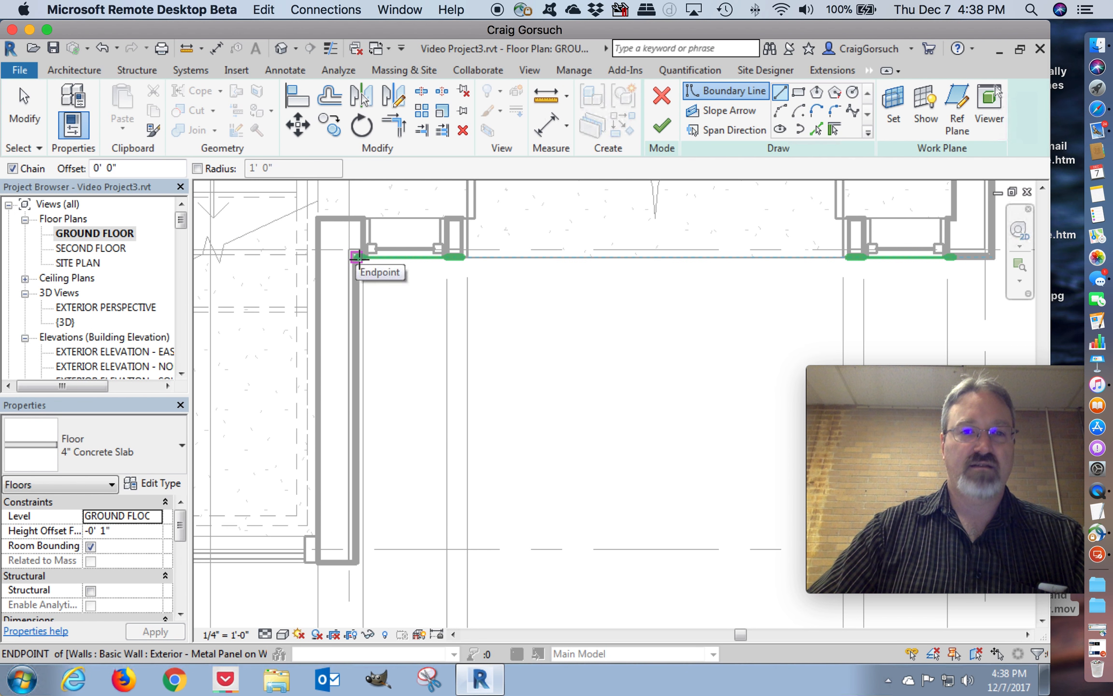
{"action": "scroll", "coordinate": [356, 256], "scroll_direction": "up", "scroll_amount": 3}
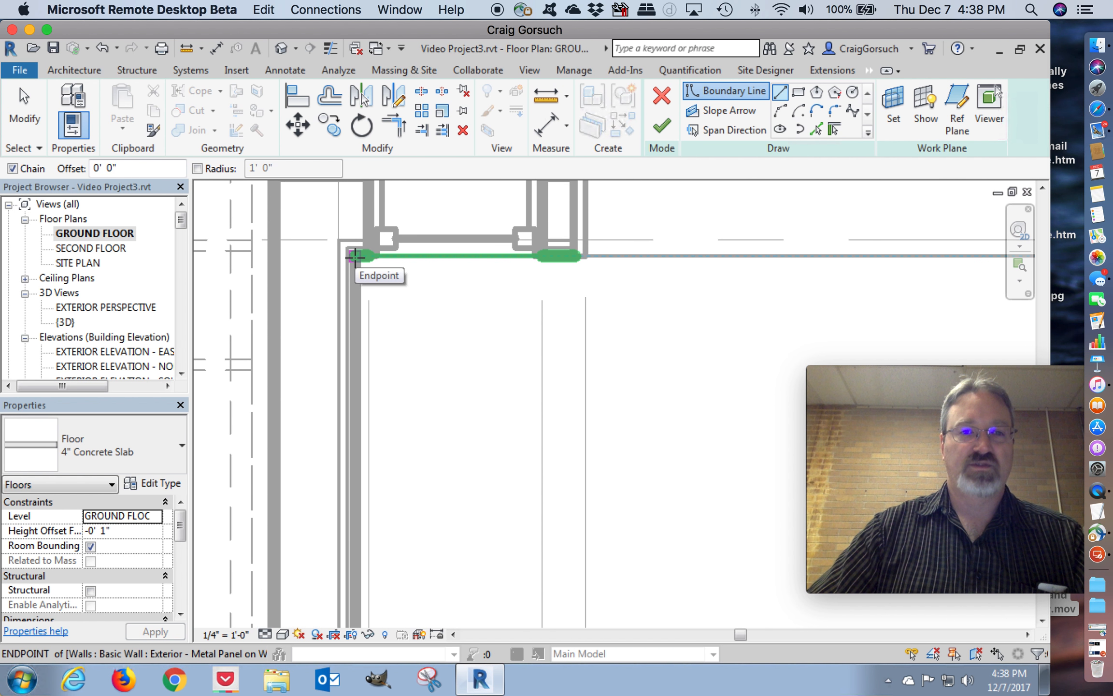
{"action": "scroll", "coordinate": [355, 257], "scroll_direction": "up", "scroll_amount": 2}
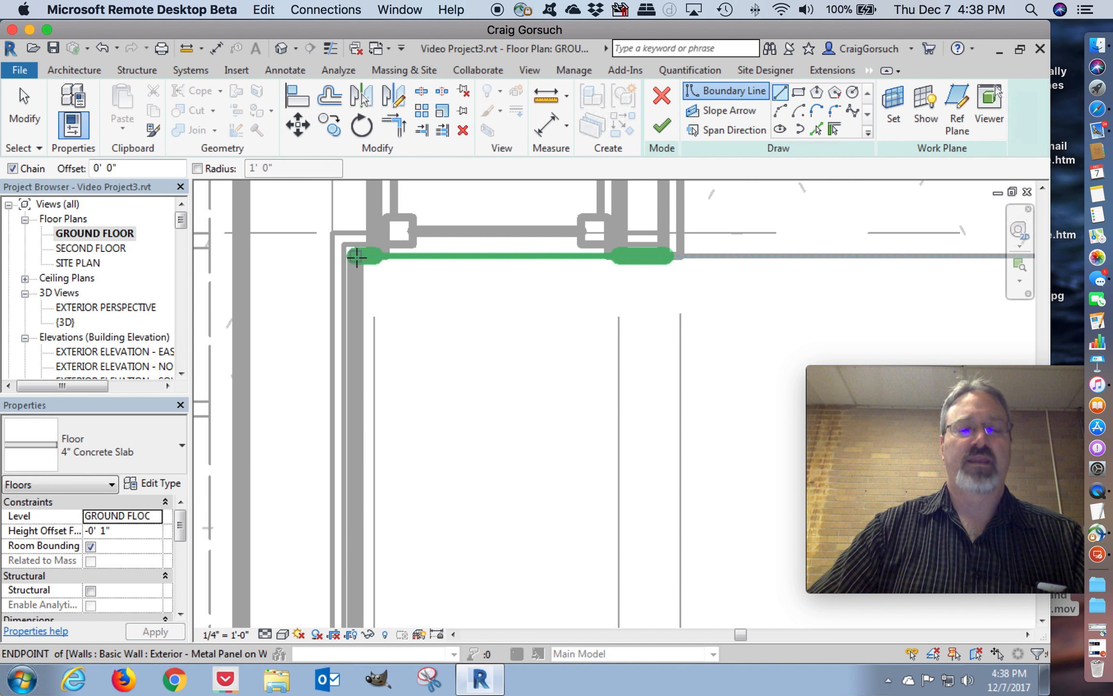
{"action": "left_click", "coordinate": [356, 257]}
{"action": "scroll", "coordinate": [360, 259], "scroll_direction": "down", "scroll_amount": 4}
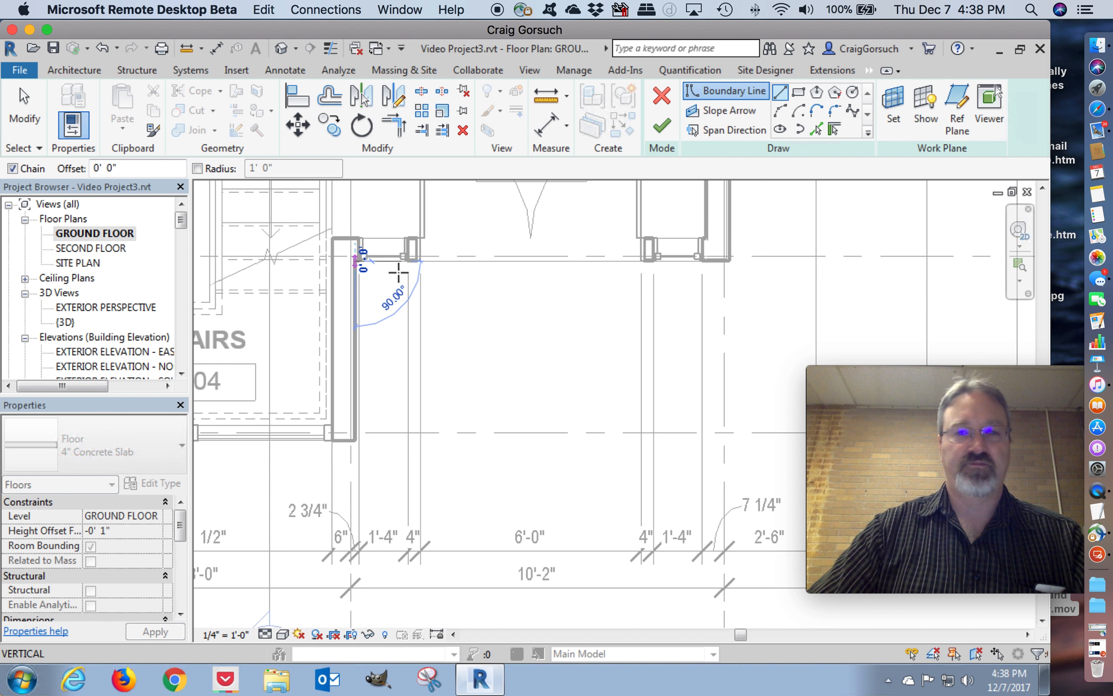
{"action": "scroll", "coordinate": [398, 273], "scroll_direction": "down", "scroll_amount": 1}
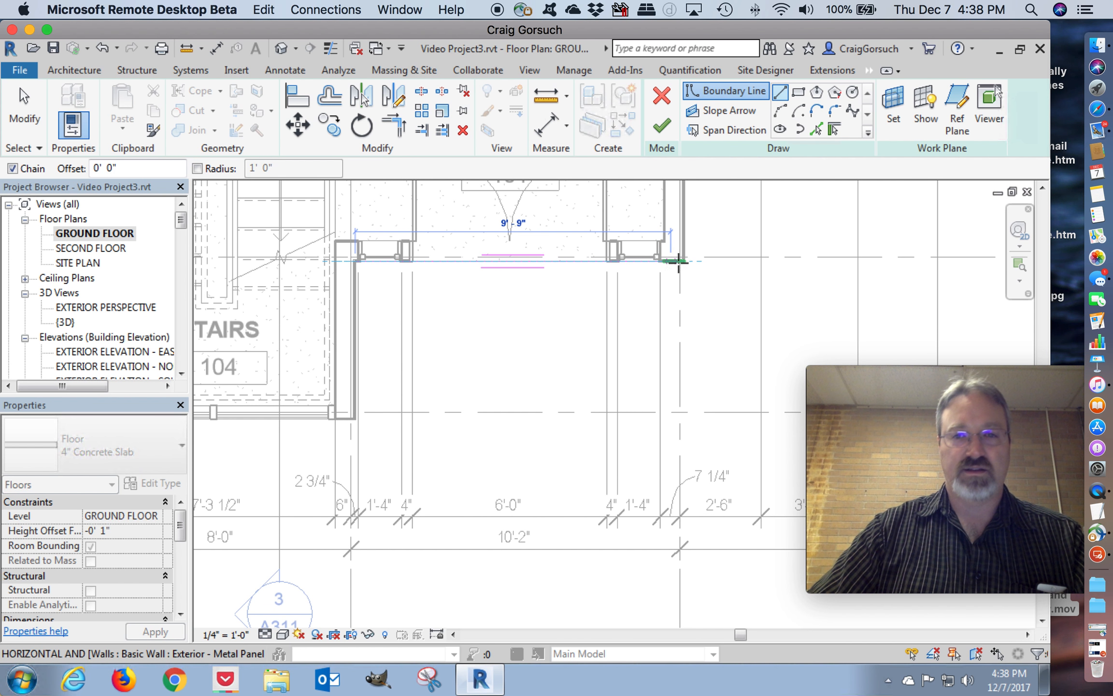
{"action": "scroll", "coordinate": [680, 261], "scroll_direction": "up", "scroll_amount": 2}
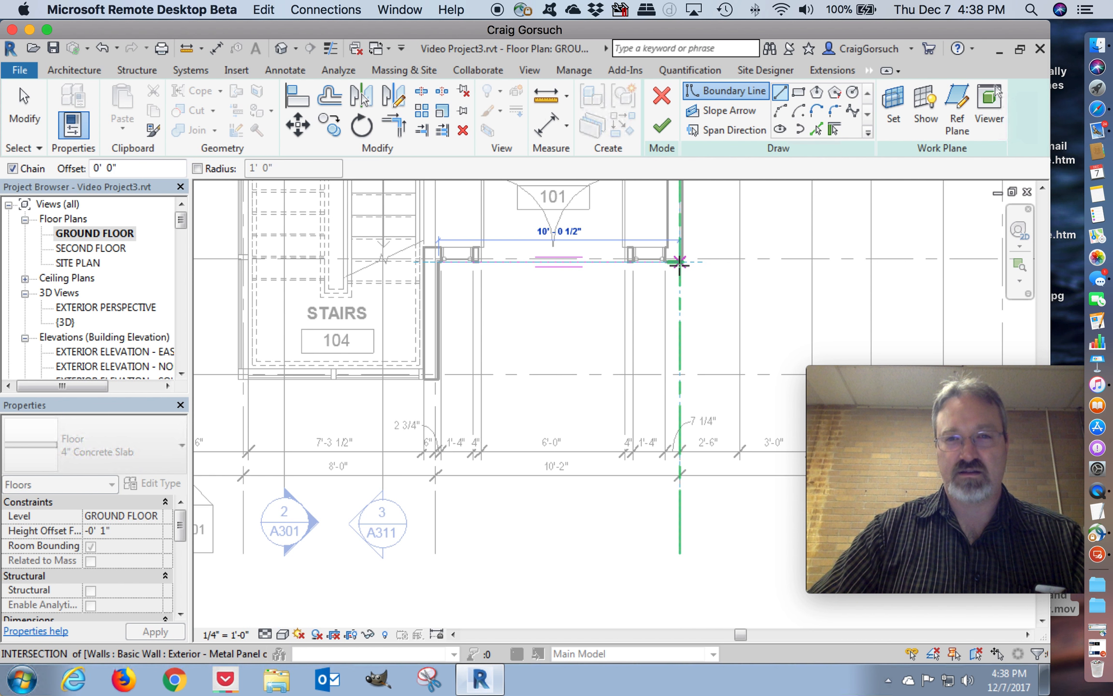
{"action": "scroll", "coordinate": [680, 261], "scroll_direction": "up", "scroll_amount": 3}
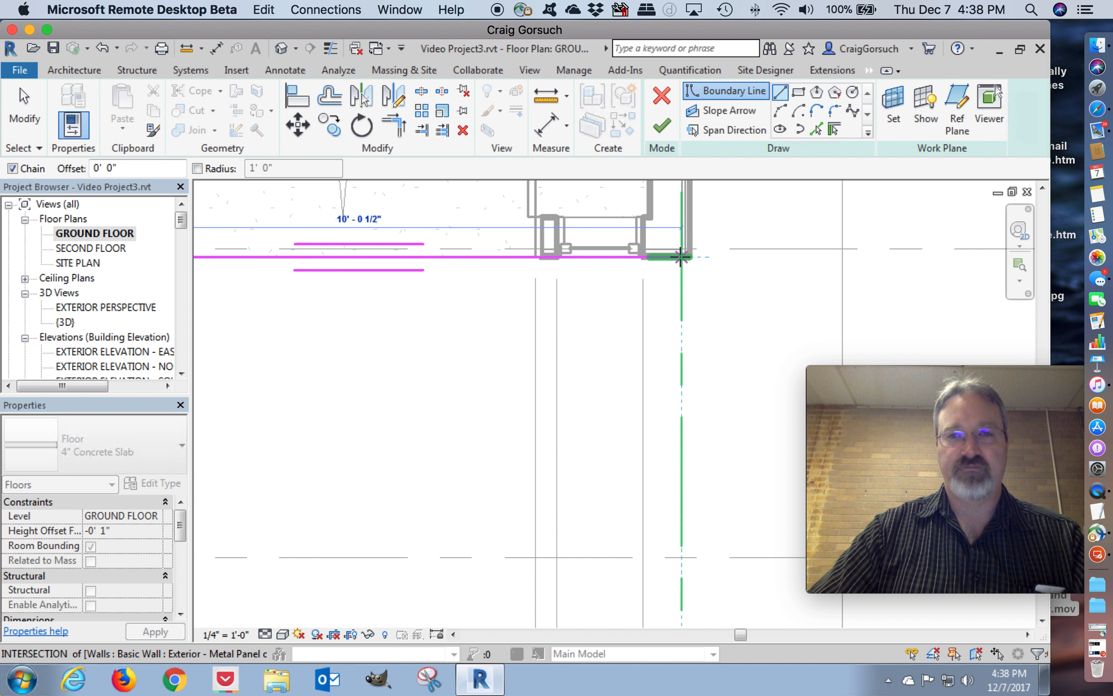
{"action": "left_click", "coordinate": [680, 256]}
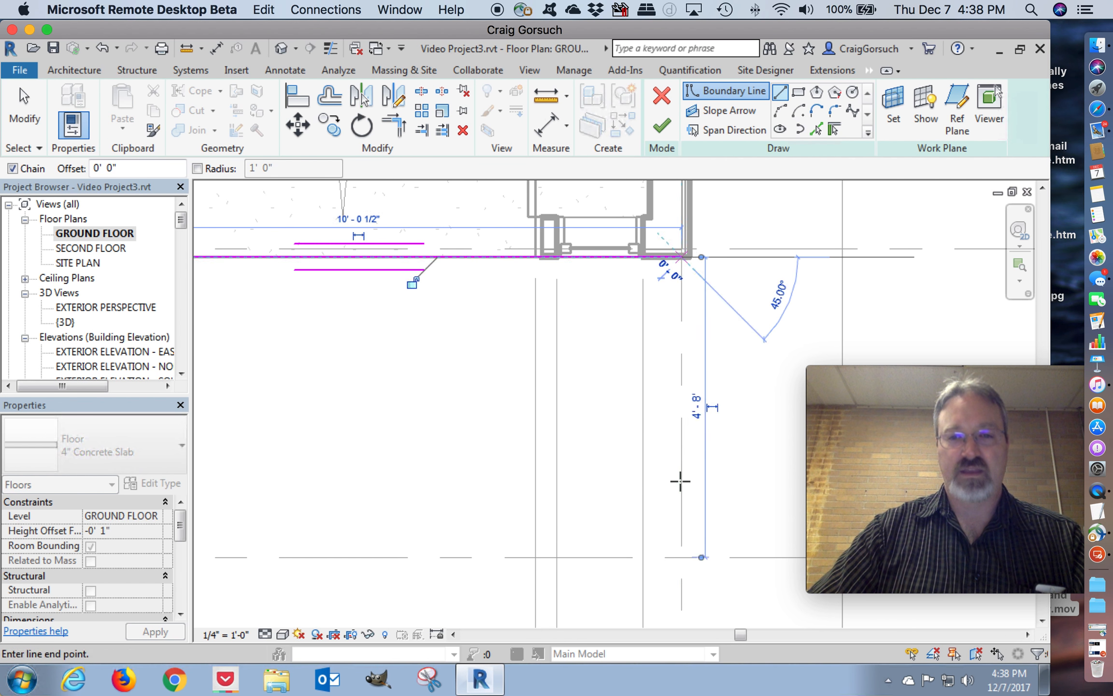
- Continue the slab boundary about 4'-8" along grid 5 to grid F, and back along grid F to the stair wall face
{"action": "left_click", "coordinate": [673, 552]}
{"action": "middle_click_drag", "start_coordinate": [323, 522], "coordinate": [672, 366]}
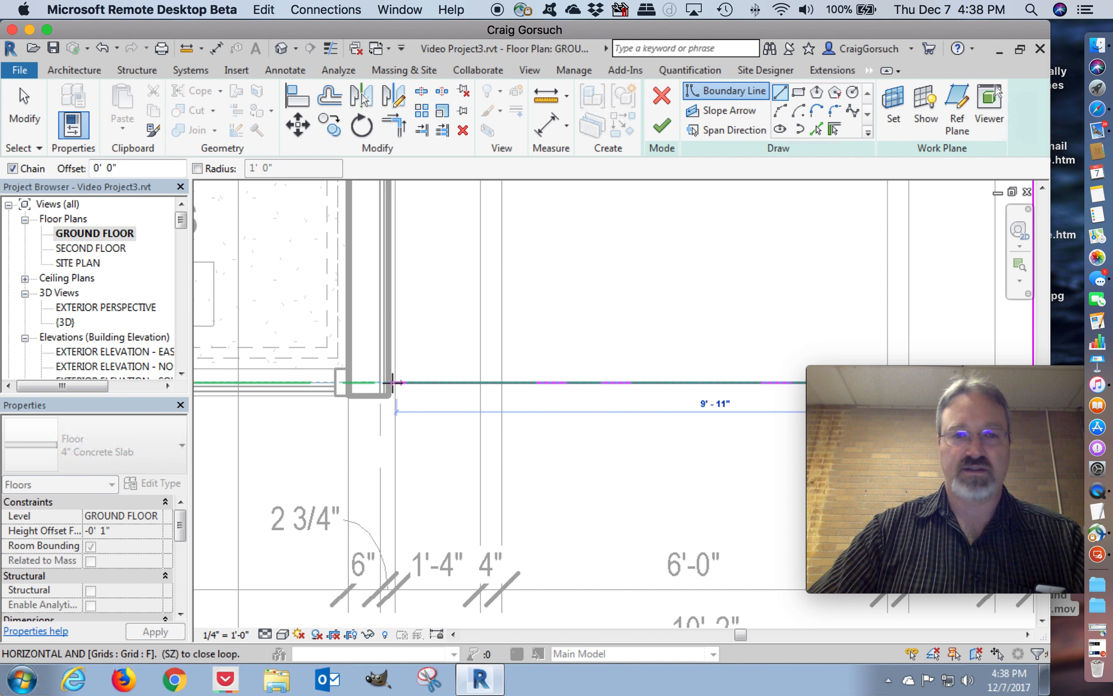
{"action": "left_click", "coordinate": [389, 382]}
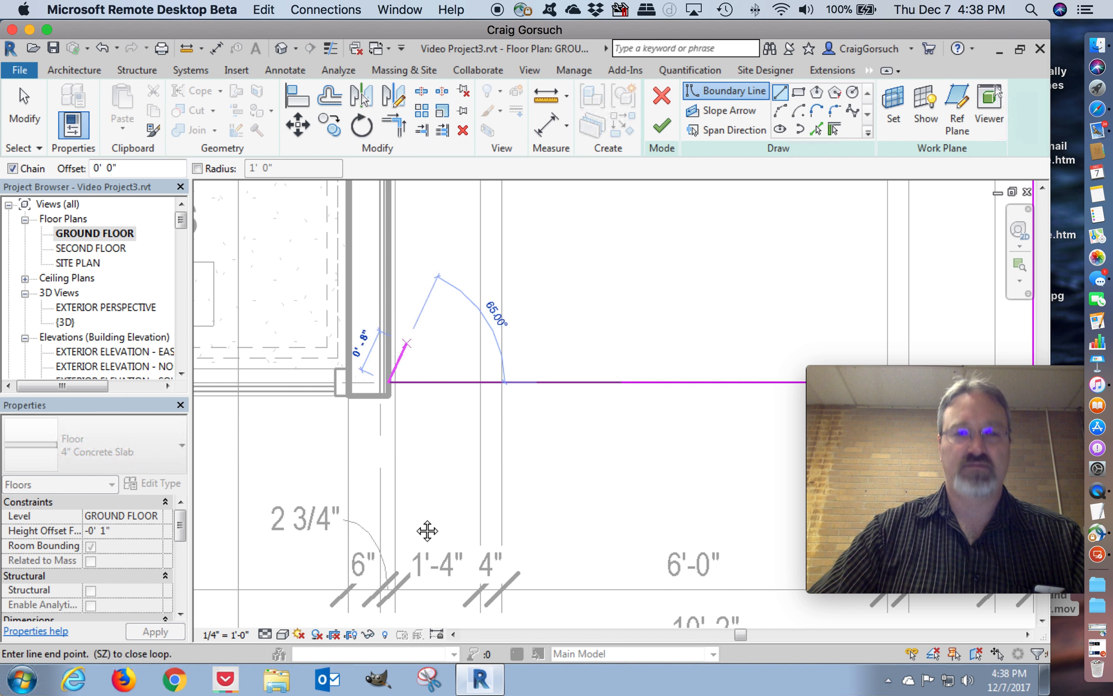
- Close the slab boundary with a line along the stair wall, finish the floor and view it in 3D
{"action": "middle_click_drag", "start_coordinate": [397, 183], "coordinate": [410, 372]}
{"action": "left_click", "coordinate": [397, 290]}
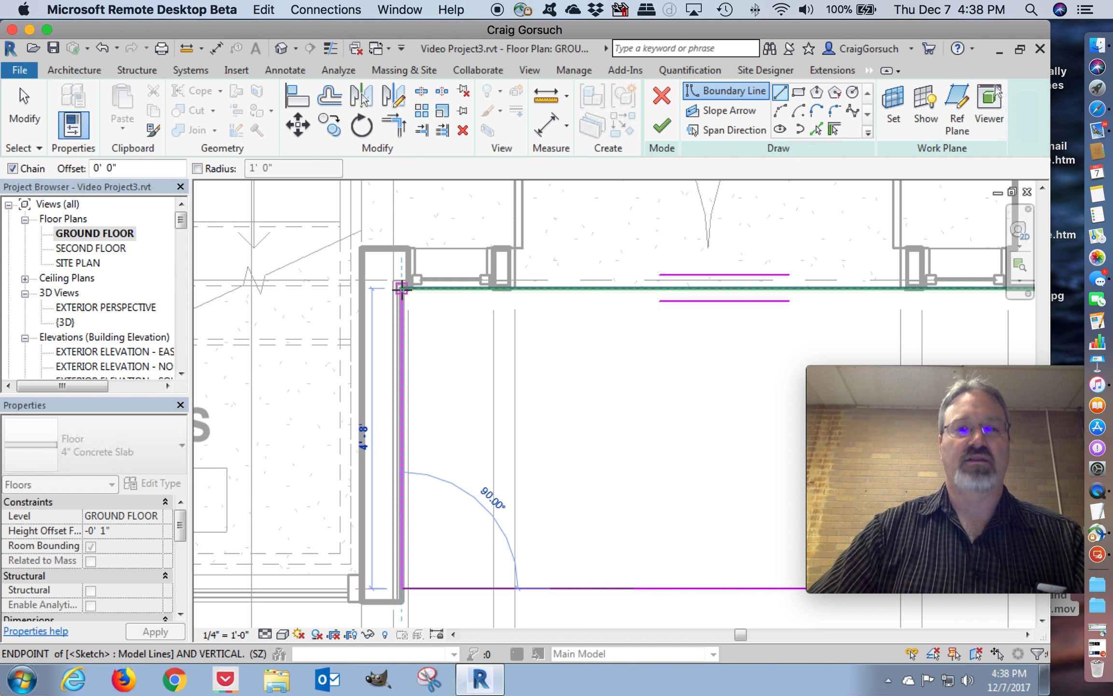
{"action": "left_click", "coordinate": [661, 125]}
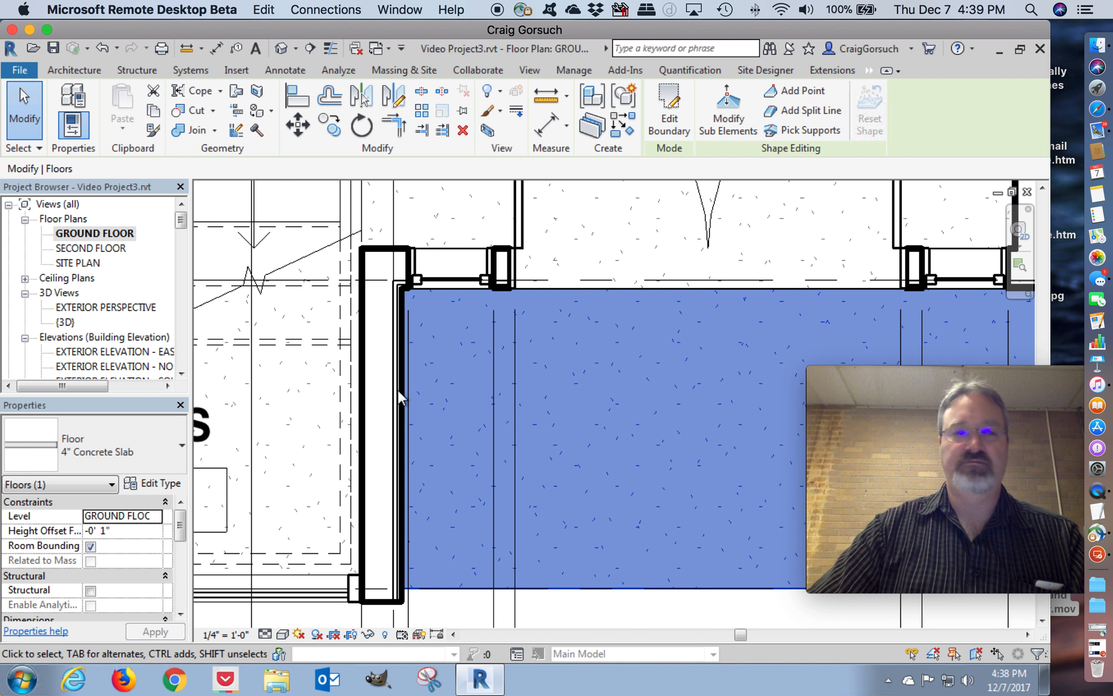
{"action": "double_click", "coordinate": [65, 322]}
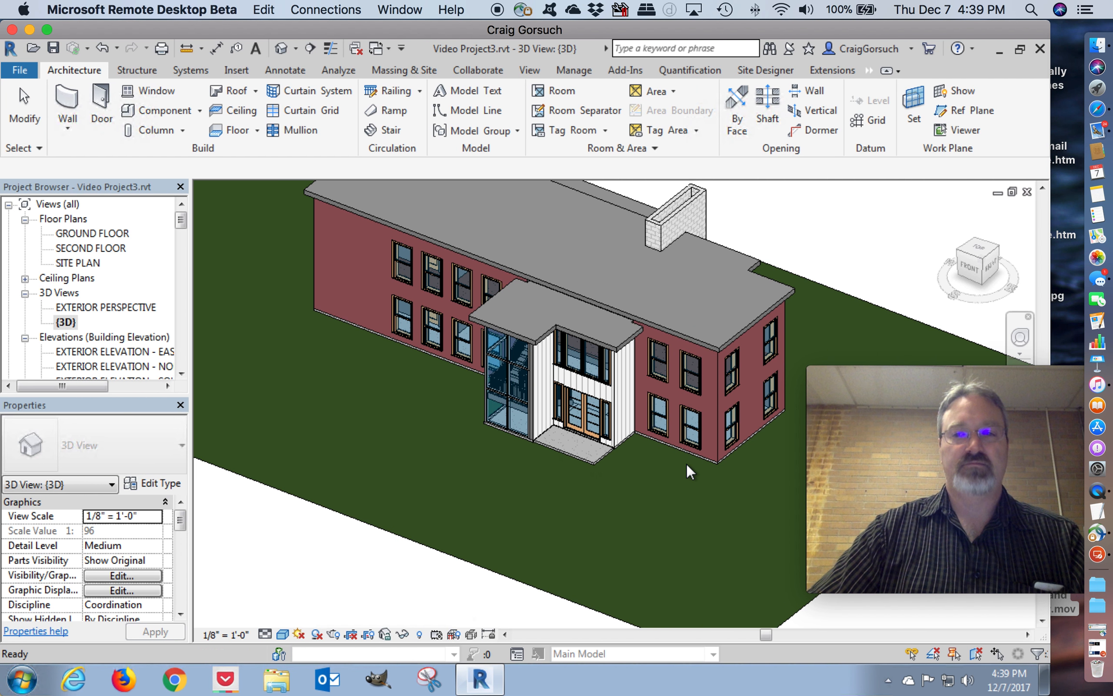
{"action": "left_click", "coordinate": [620, 480]}
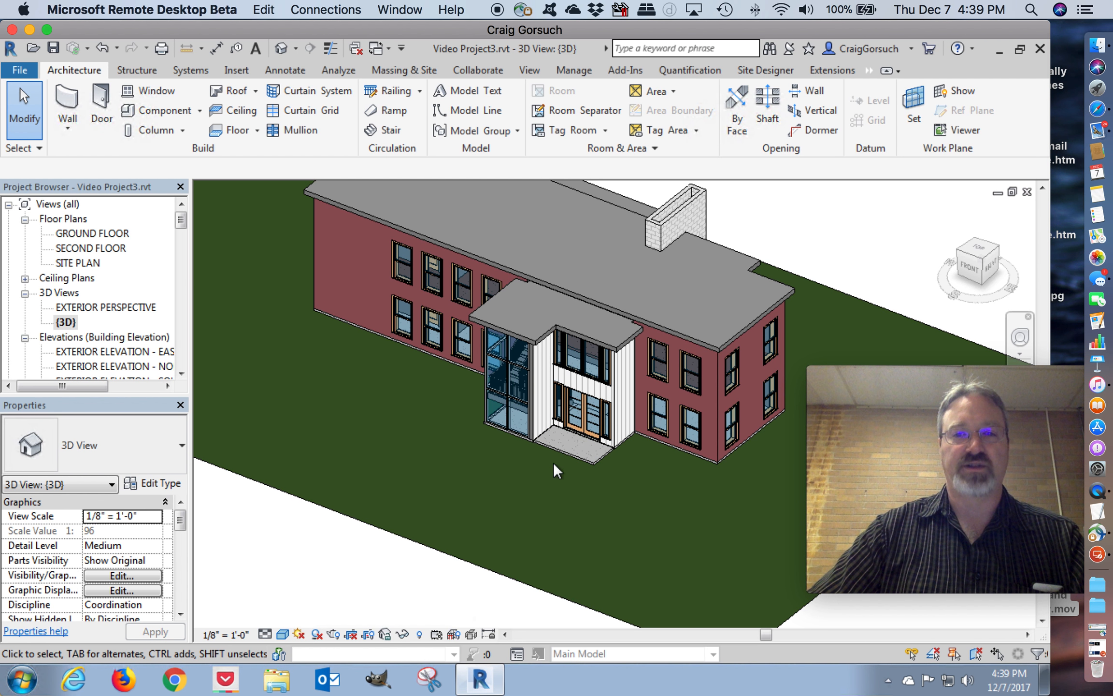
- Open the SECOND FLOOR plan and begin a Wood Rafter 8" - Asphalt Shingle - Insulated footprint roof with straight boundary lines
{"action": "double_click", "coordinate": [78, 249]}
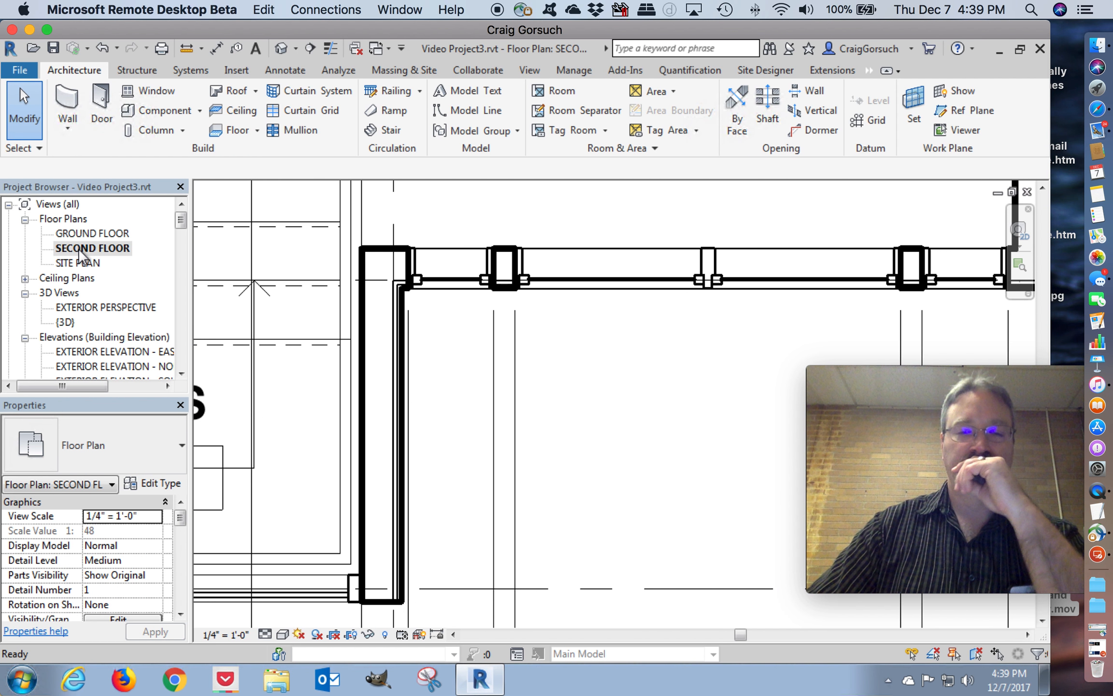
{"action": "scroll", "coordinate": [371, 388], "scroll_direction": "down", "scroll_amount": 2}
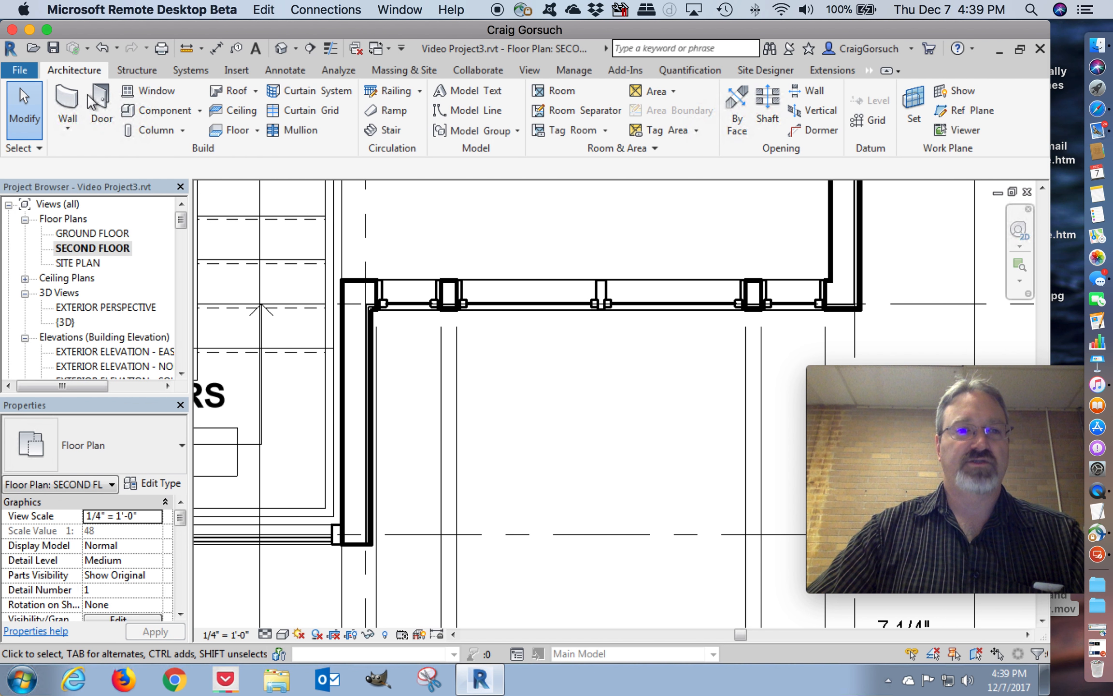
{"action": "left_click", "coordinate": [230, 91]}
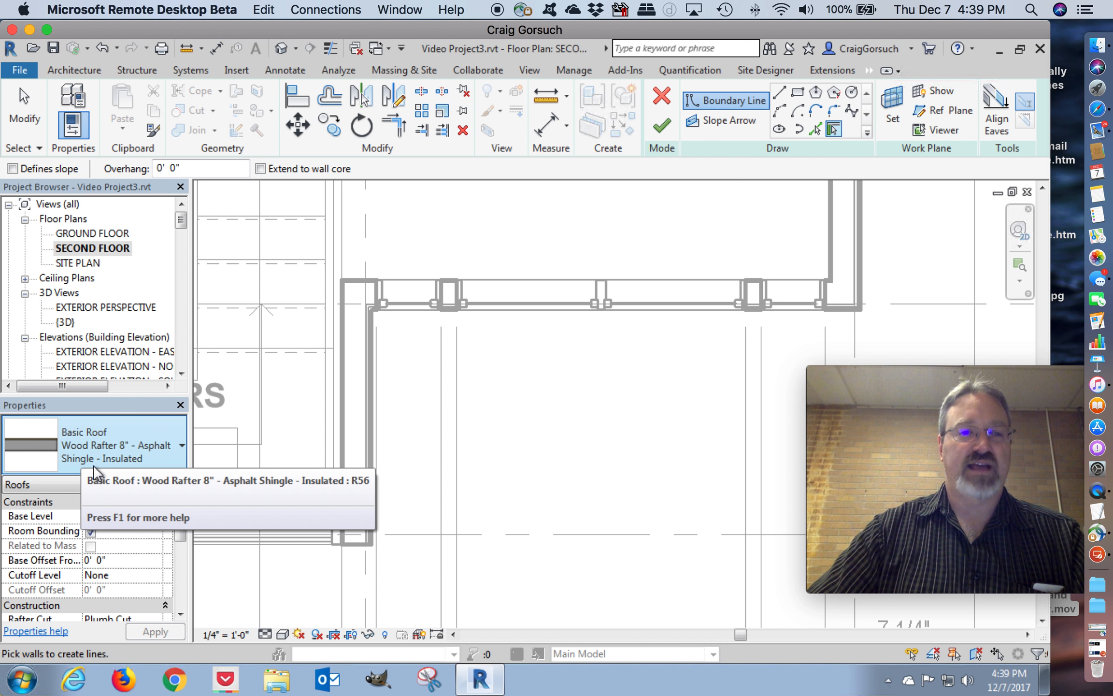
{"action": "left_click", "coordinate": [778, 92]}
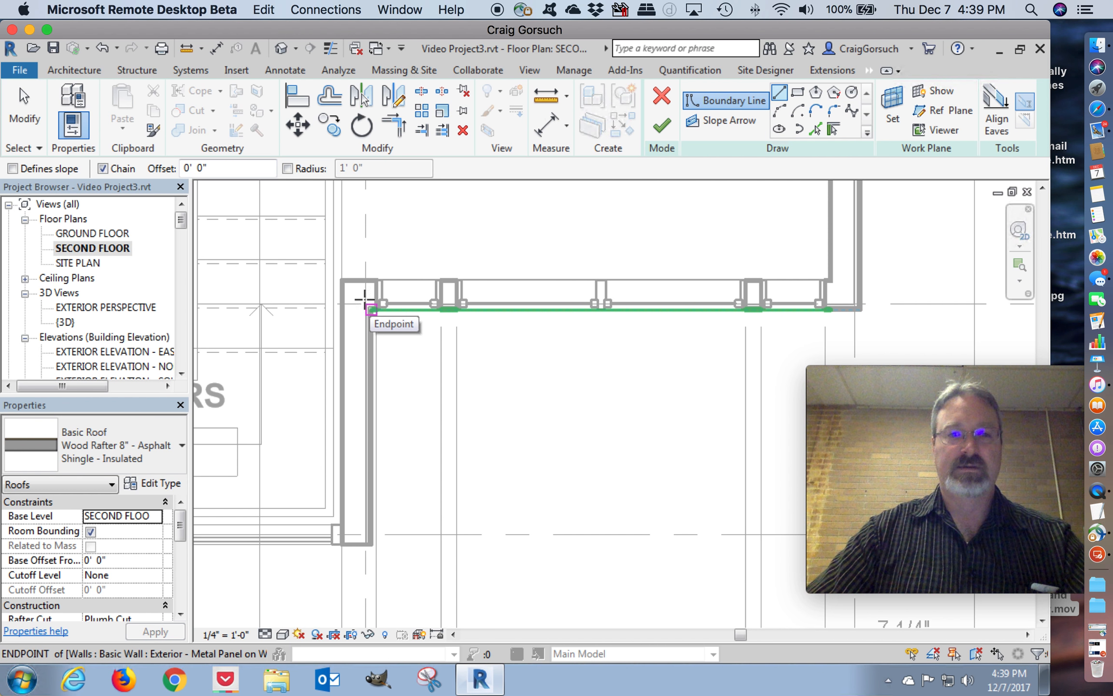
- Sketch a rectangular canopy roof outline, 10'-2" wide, over the front entry between grids 4 and 5 and E and F, and finish the roof
{"action": "left_click", "coordinate": [370, 308]}
{"action": "scroll", "coordinate": [367, 309], "scroll_direction": "down", "scroll_amount": 2}
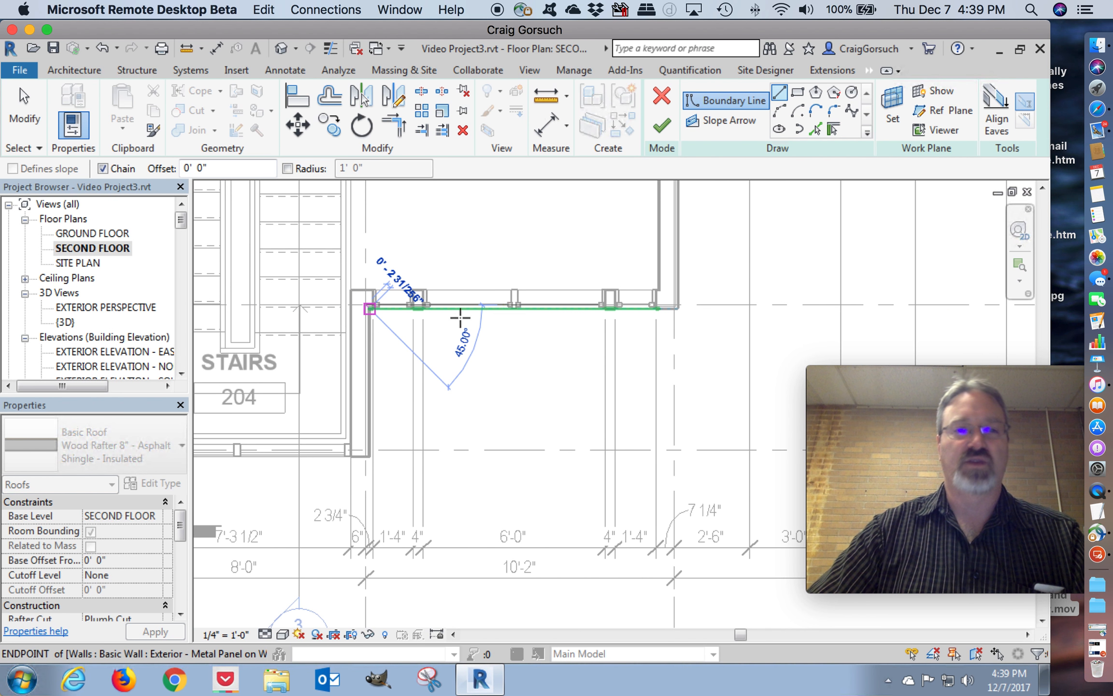
{"action": "left_click", "coordinate": [673, 305]}
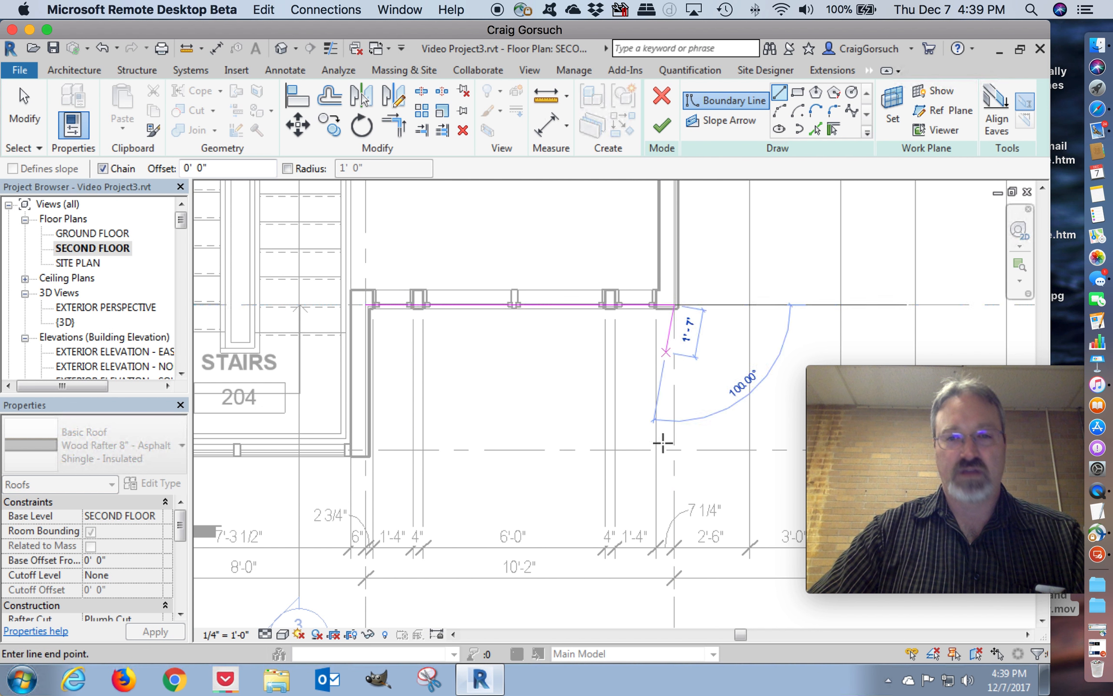
{"action": "left_click", "coordinate": [674, 450]}
{"action": "left_click", "coordinate": [367, 450]}
{"action": "left_click", "coordinate": [368, 305]}
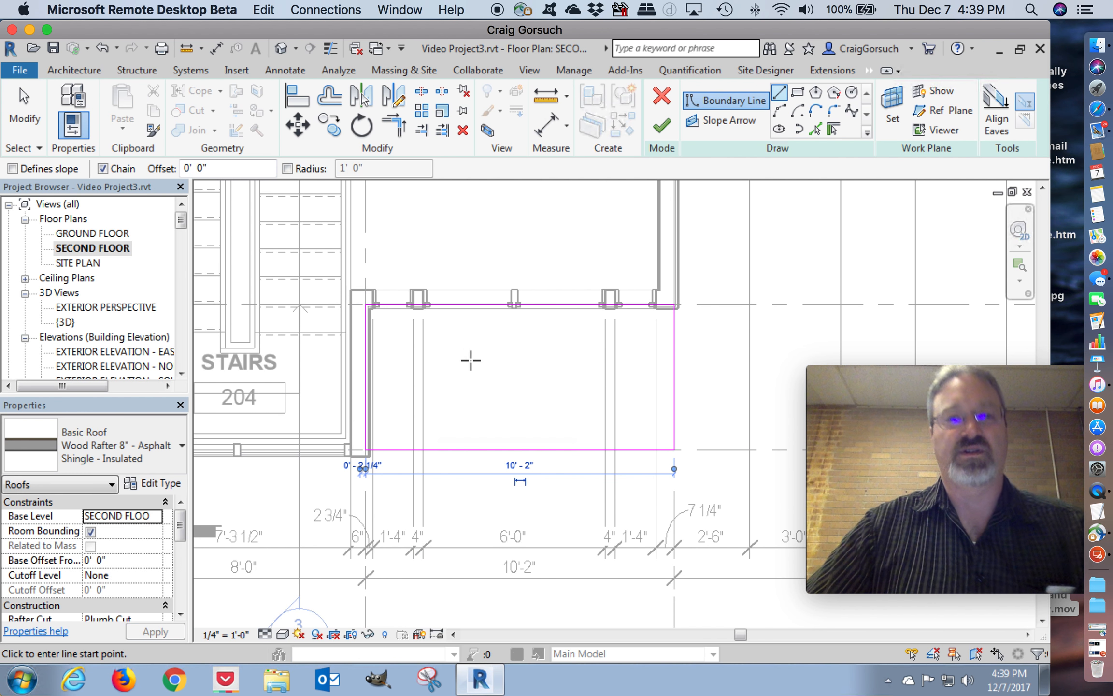
{"action": "left_click", "coordinate": [667, 126]}
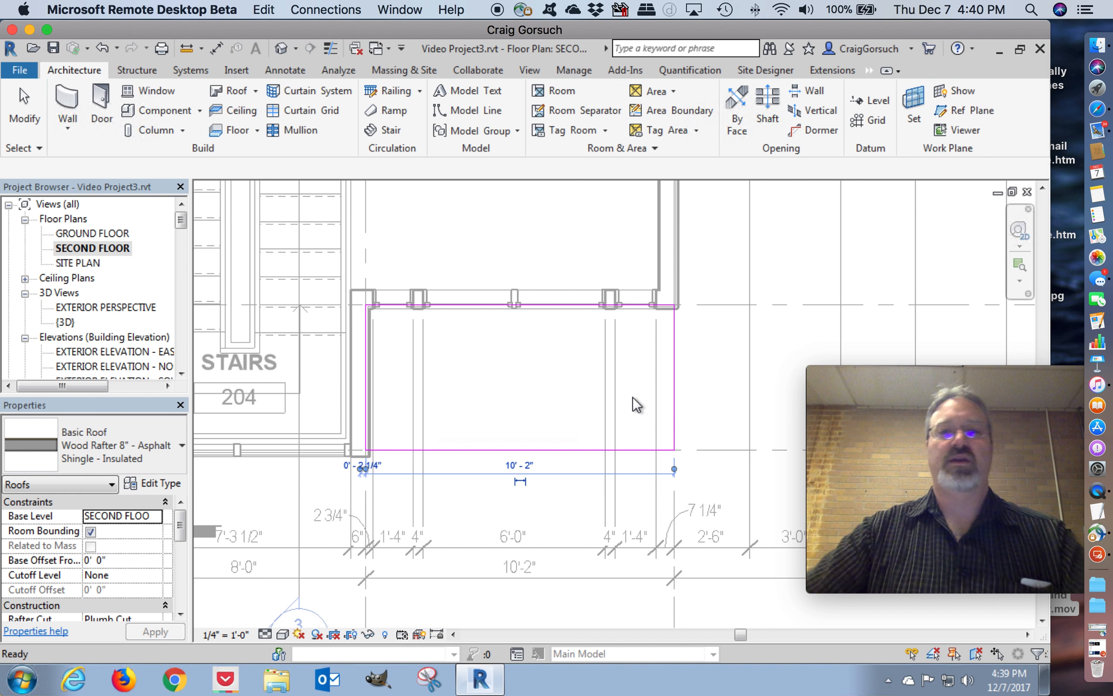
{"action": "left_click", "coordinate": [632, 397]}
{"action": "scroll", "coordinate": [622, 427], "scroll_direction": "down", "scroll_amount": 1}
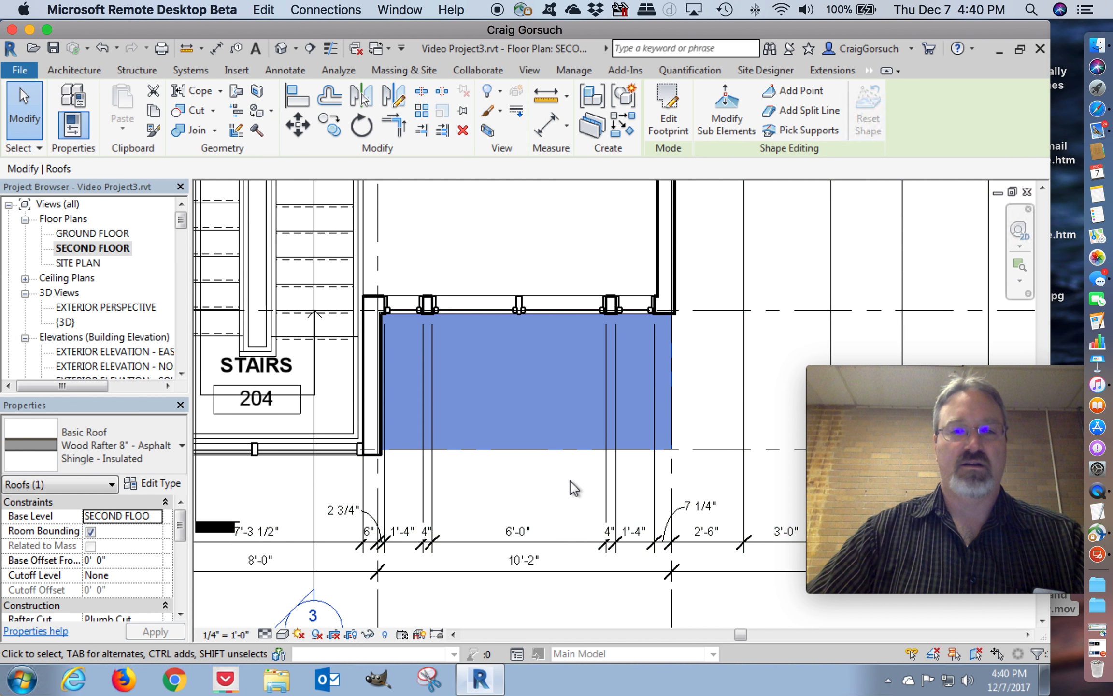
- In the 3D view, check the base offset of the existing canopy roof above the rear entry doors
{"action": "double_click", "coordinate": [66, 322]}
{"action": "middle_click_drag", "start_coordinate": [657, 408], "coordinate": [360, 345], "text": "shift"}
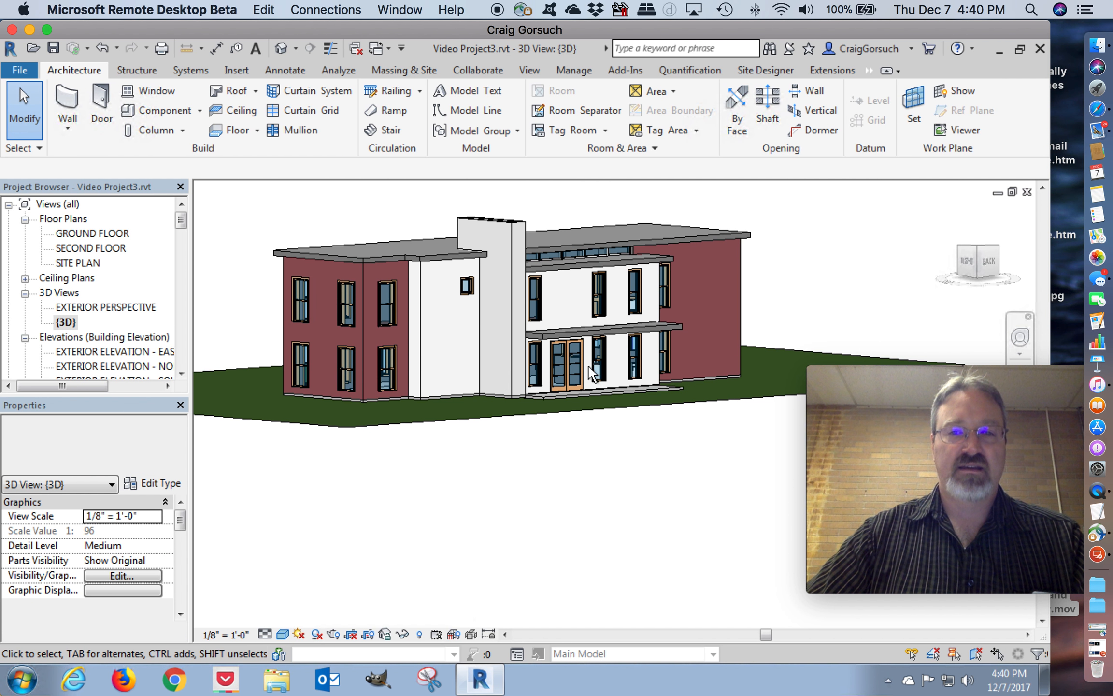
{"action": "middle_click_drag", "start_coordinate": [563, 332], "coordinate": [672, 335], "text": "shift"}
{"action": "left_click", "coordinate": [671, 335]}
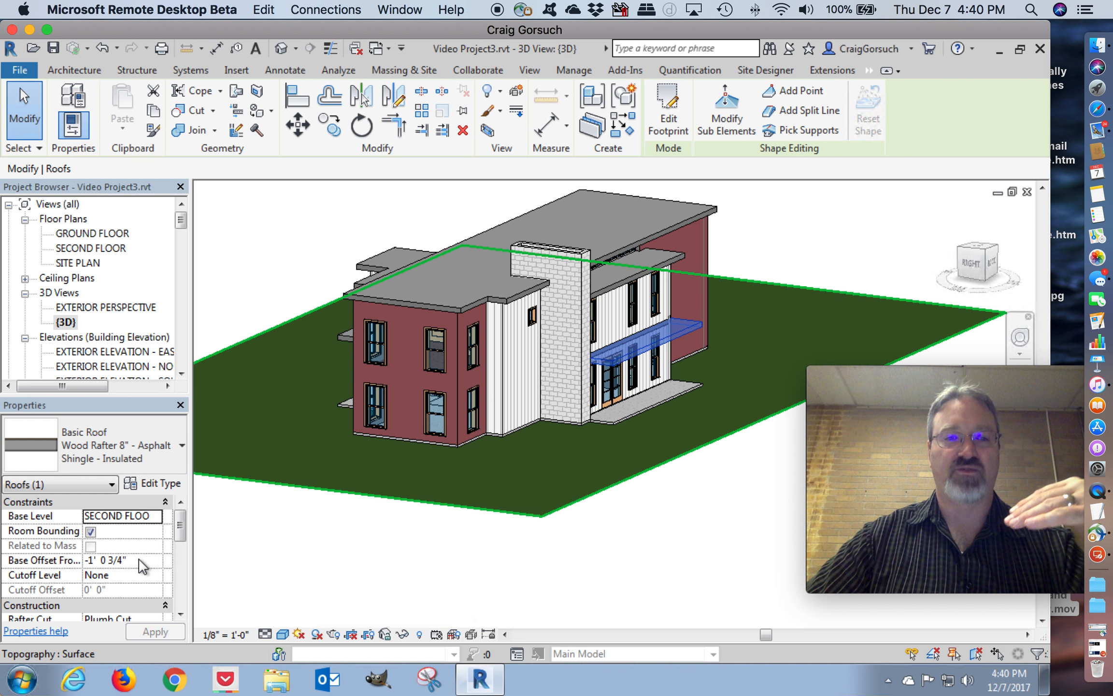
{"action": "left_click", "coordinate": [121, 559]}
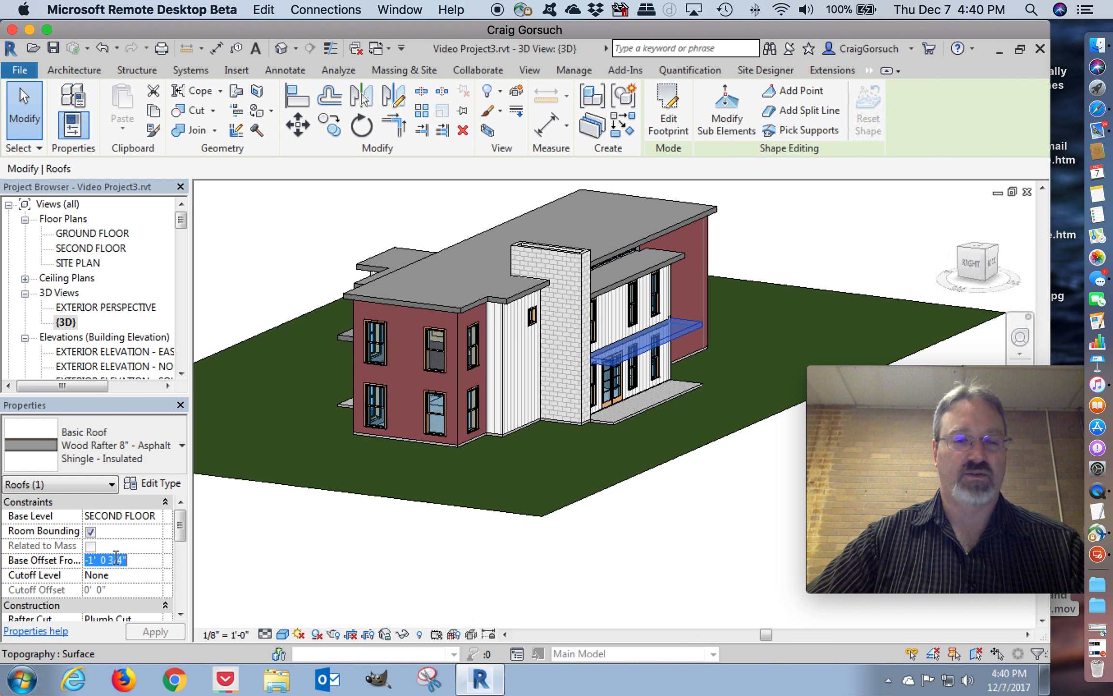
{"action": "left_click", "coordinate": [309, 551]}
- Set the base offset of the front entry's canopy roof to -1' 0 3/4" and view it in 3D
{"action": "middle_click_drag", "start_coordinate": [396, 473], "coordinate": [669, 399], "text": "shift"}
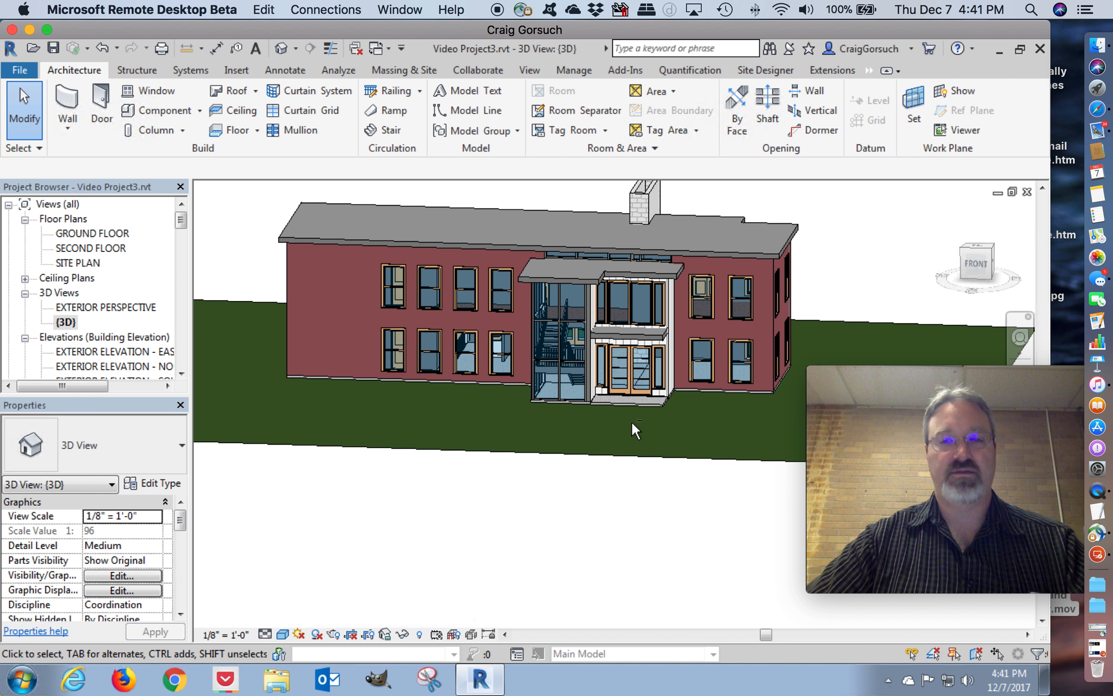
{"action": "middle_click_drag", "start_coordinate": [536, 434], "coordinate": [532, 382], "text": "shift"}
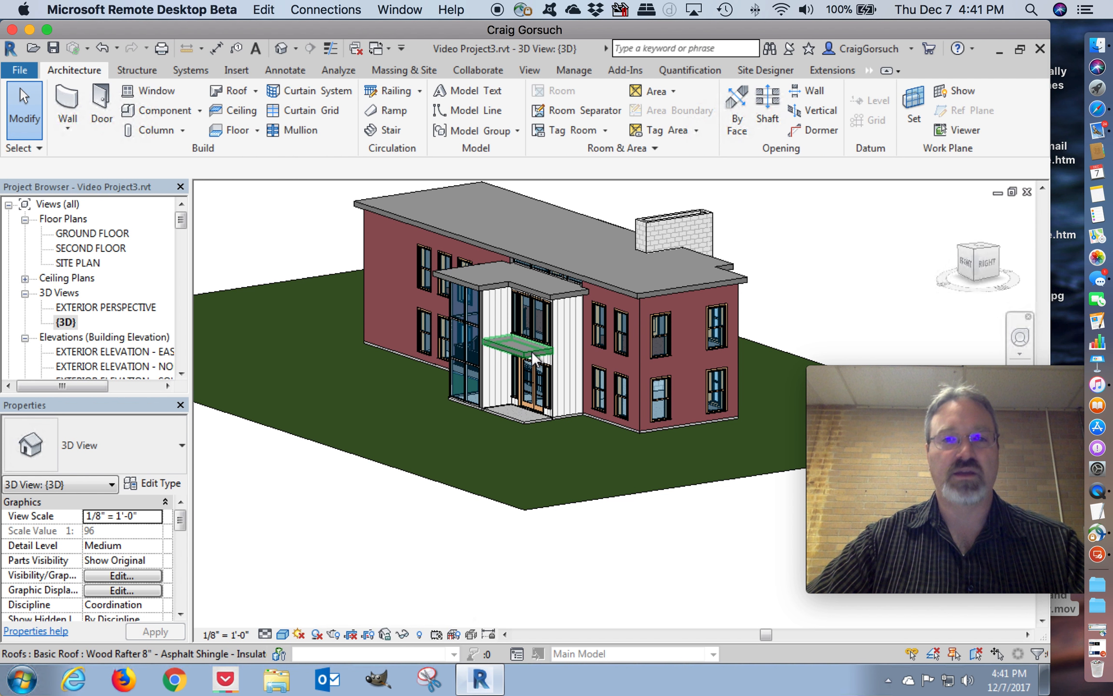
{"action": "left_click", "coordinate": [532, 353]}
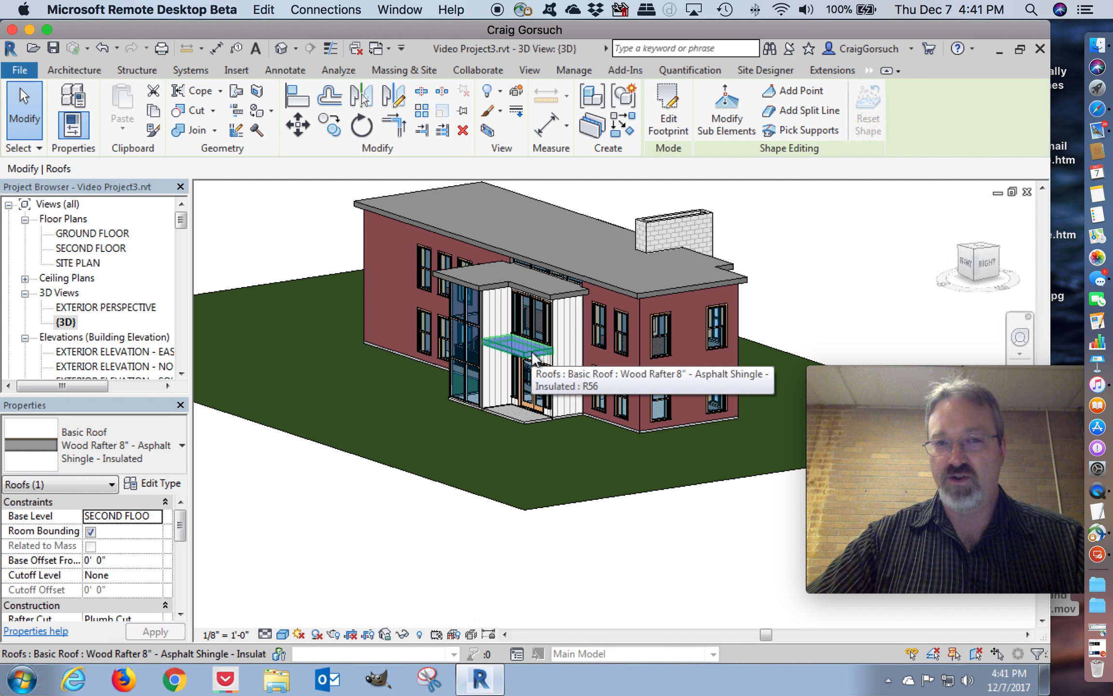
{"action": "left_click", "coordinate": [115, 561]}
{"action": "left_click", "coordinate": [78, 561]}
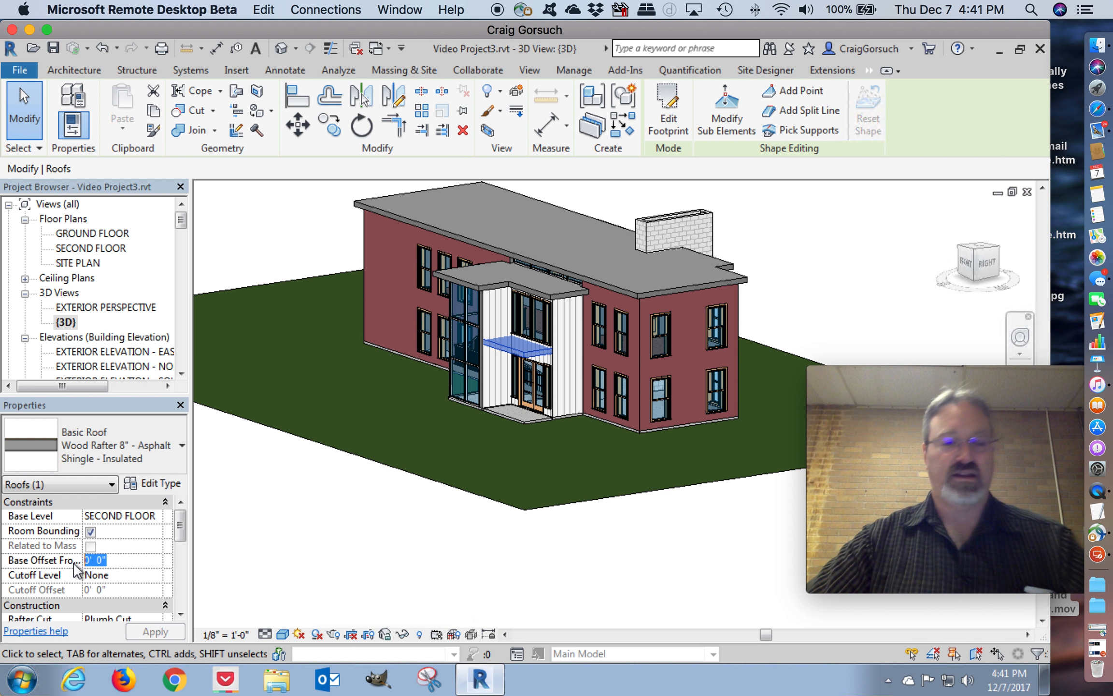
{"action": "type", "text": "-1' 0 3/4\""}
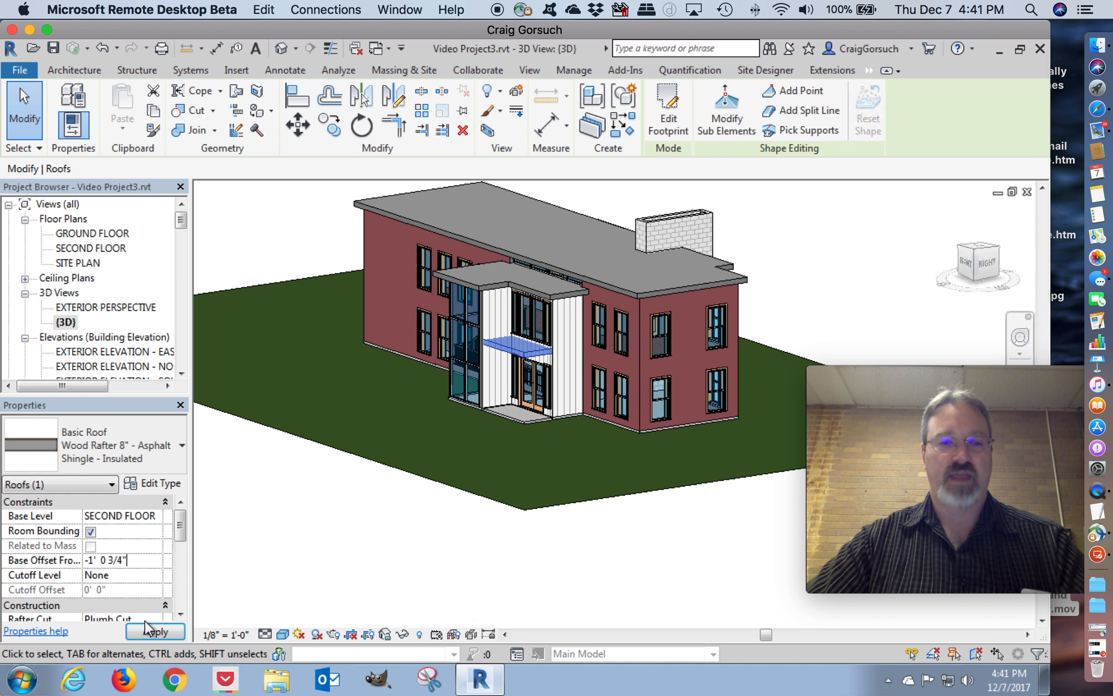
{"action": "left_click", "coordinate": [153, 632]}
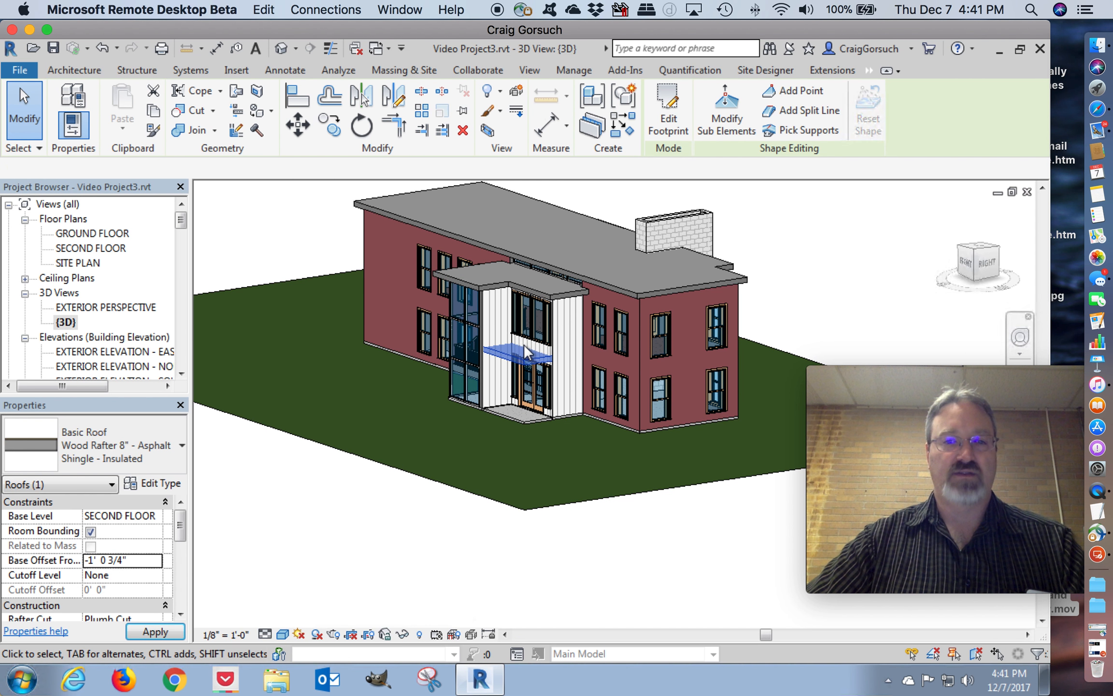
{"action": "left_click", "coordinate": [379, 580]}
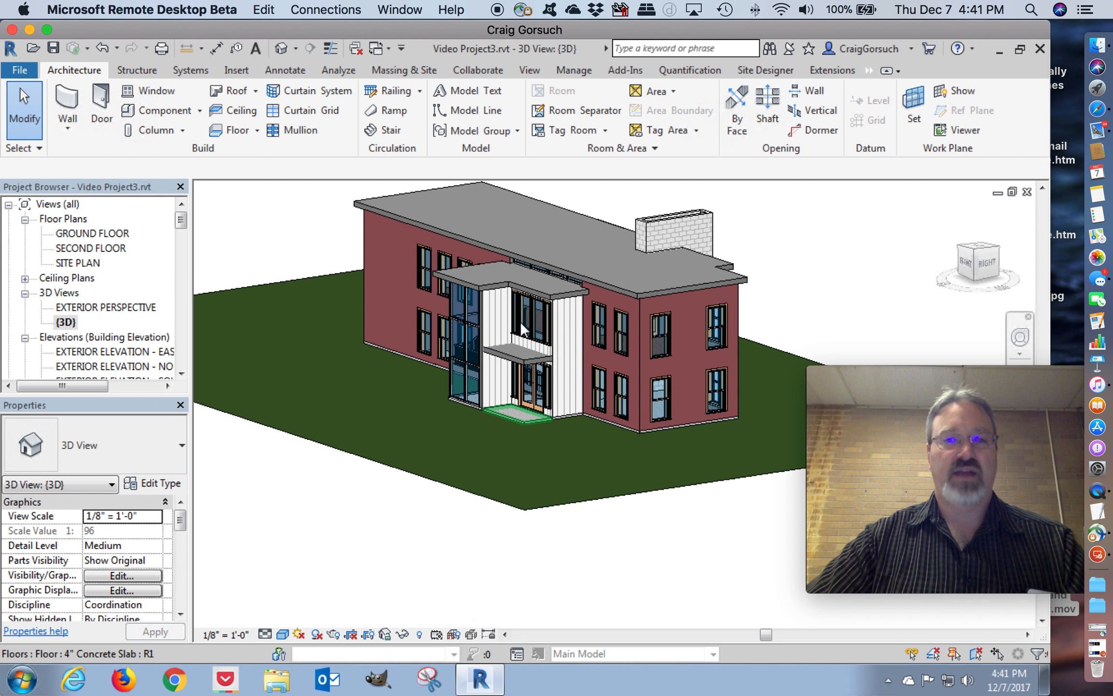
{"action": "middle_click_drag", "start_coordinate": [515, 378], "coordinate": [541, 379], "text": "shift"}
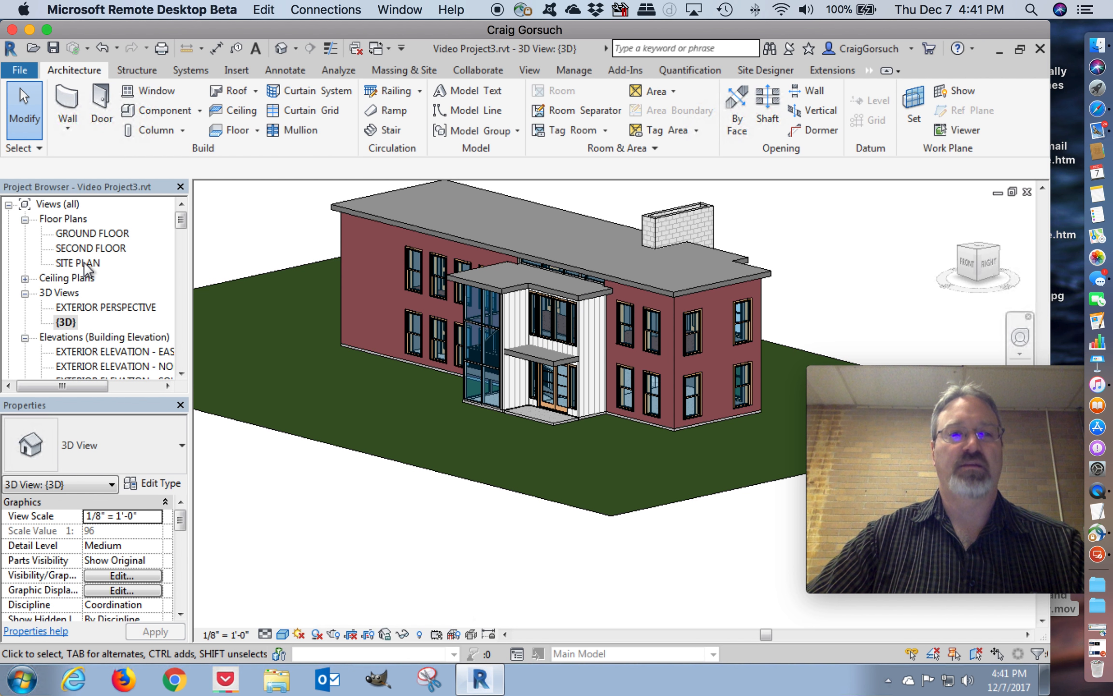
- Open the SITE PLAN and begin a topography Subregion sketch
{"action": "left_click", "coordinate": [85, 264]}
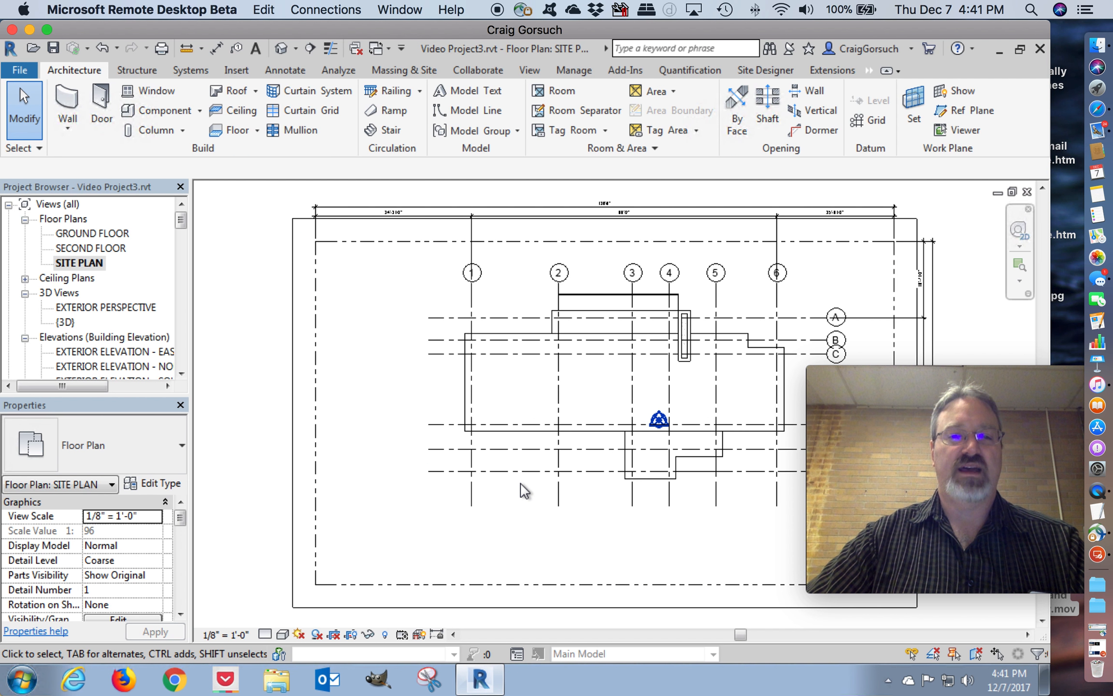
{"action": "middle_click_drag", "start_coordinate": [522, 485], "coordinate": [425, 389]}
{"action": "double_click", "coordinate": [65, 322]}
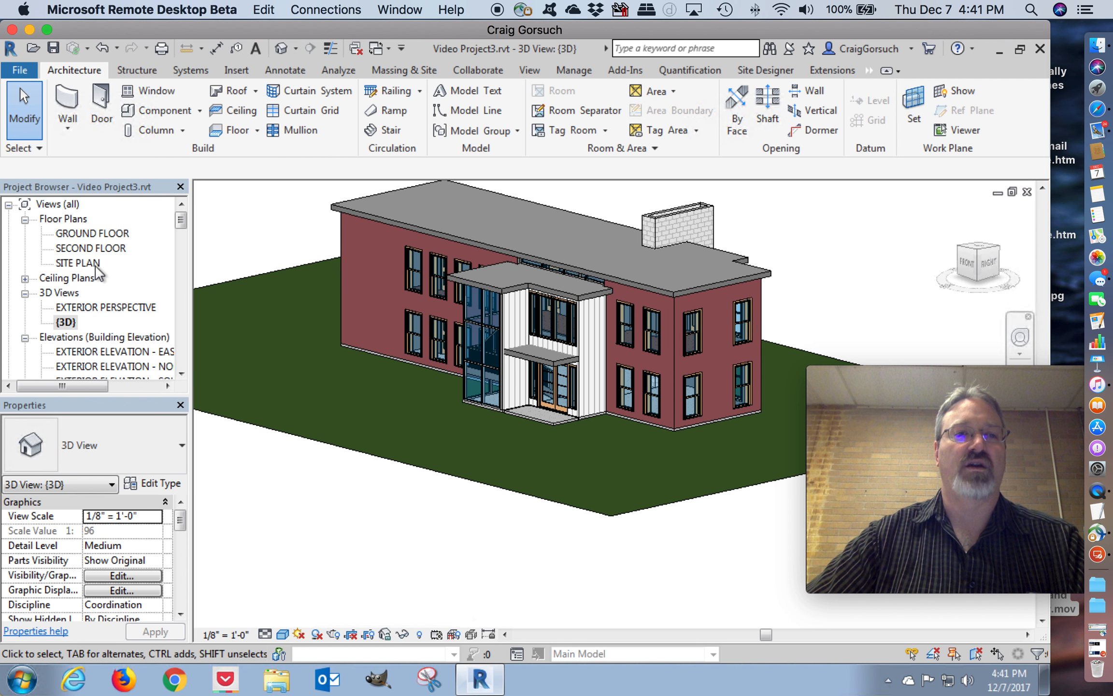
{"action": "double_click", "coordinate": [95, 263]}
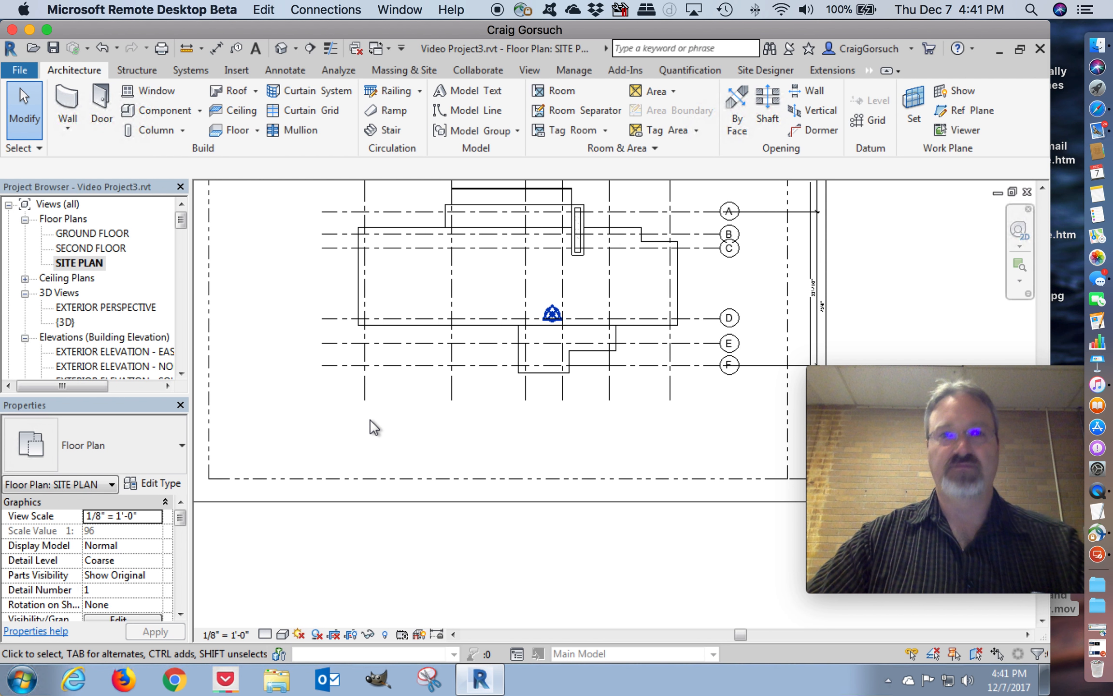
{"action": "left_click", "coordinate": [397, 70]}
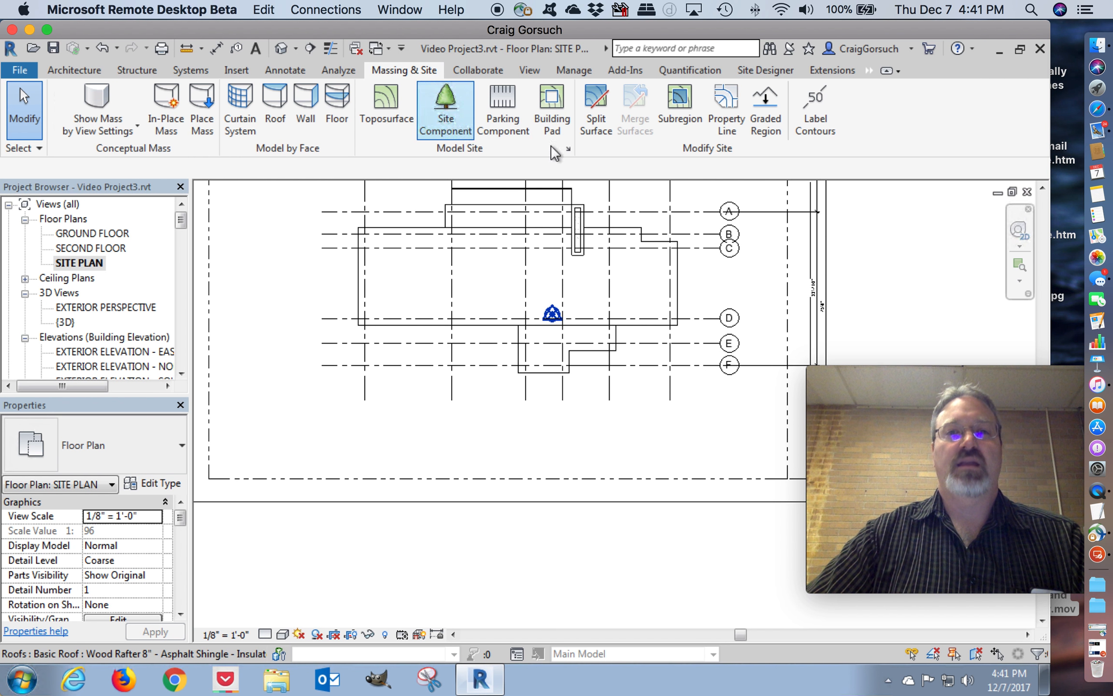
{"action": "left_click", "coordinate": [676, 124]}
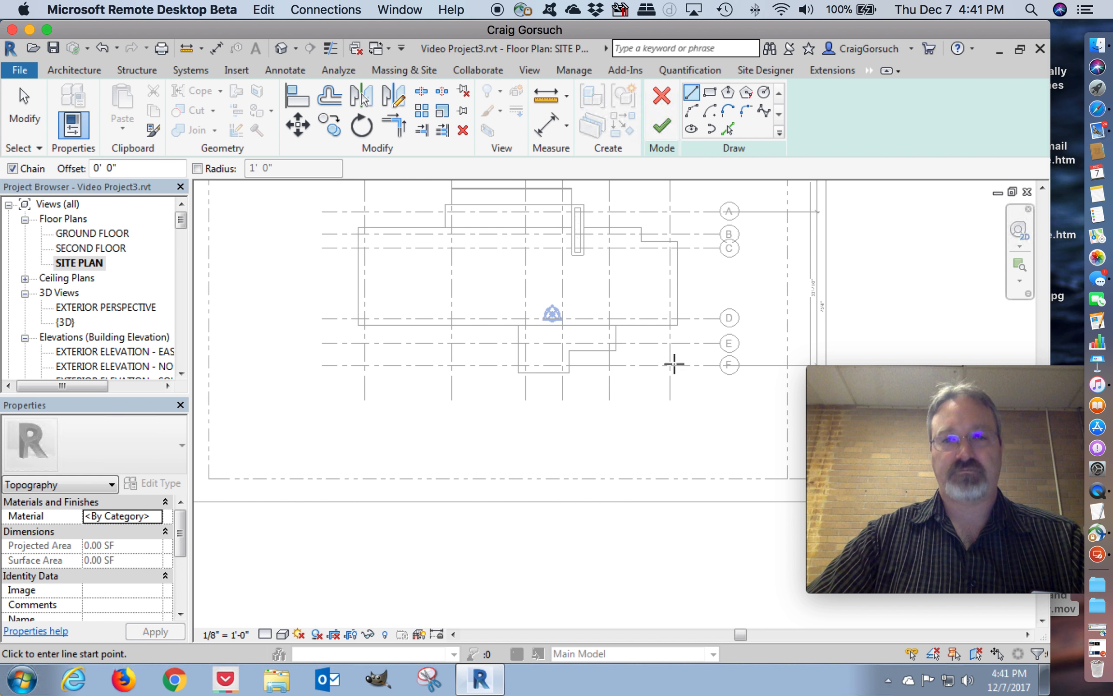
- Draw subregion boundary lines from grid intersection D/5 about 5'-6" along grid 5 to grid E, and along grid E to grid 4
{"action": "scroll", "coordinate": [670, 379], "scroll_direction": "up", "scroll_amount": 2}
{"action": "scroll", "coordinate": [671, 380], "scroll_direction": "up", "scroll_amount": 1}
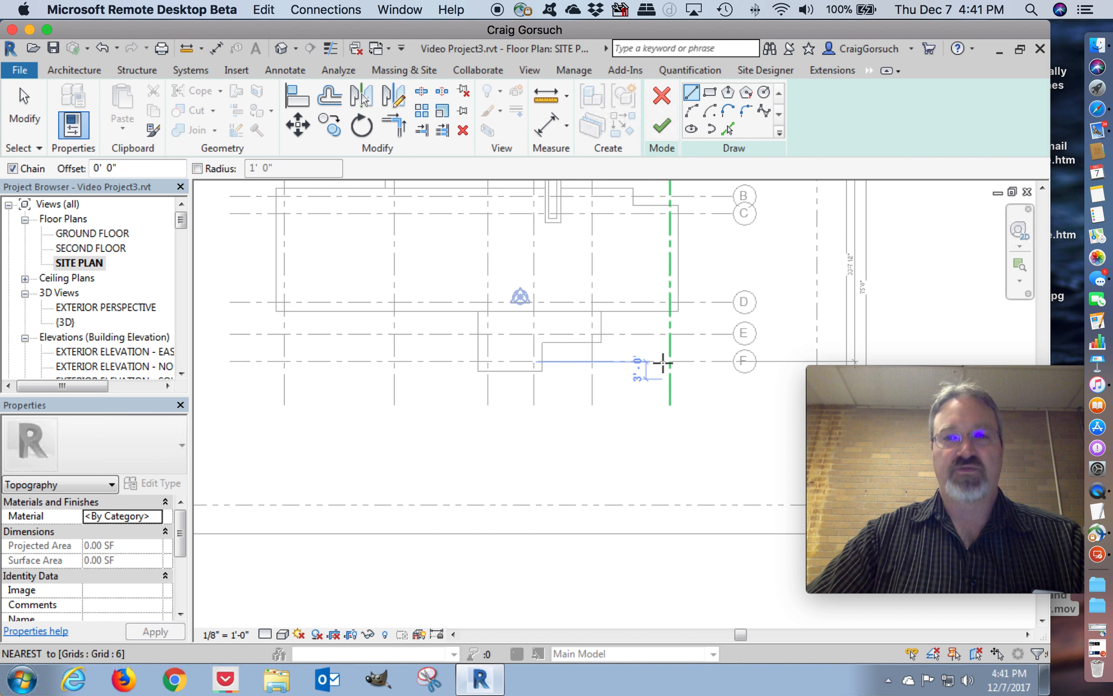
{"action": "middle_click_drag", "start_coordinate": [591, 302], "coordinate": [533, 360]}
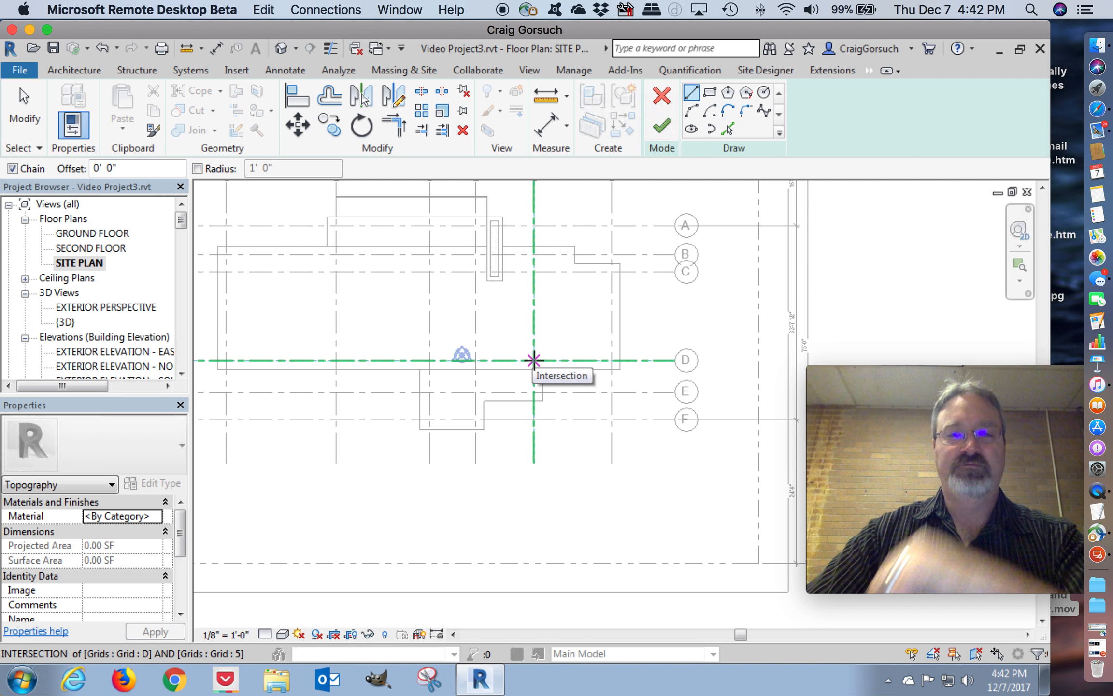
{"action": "left_click", "coordinate": [532, 360]}
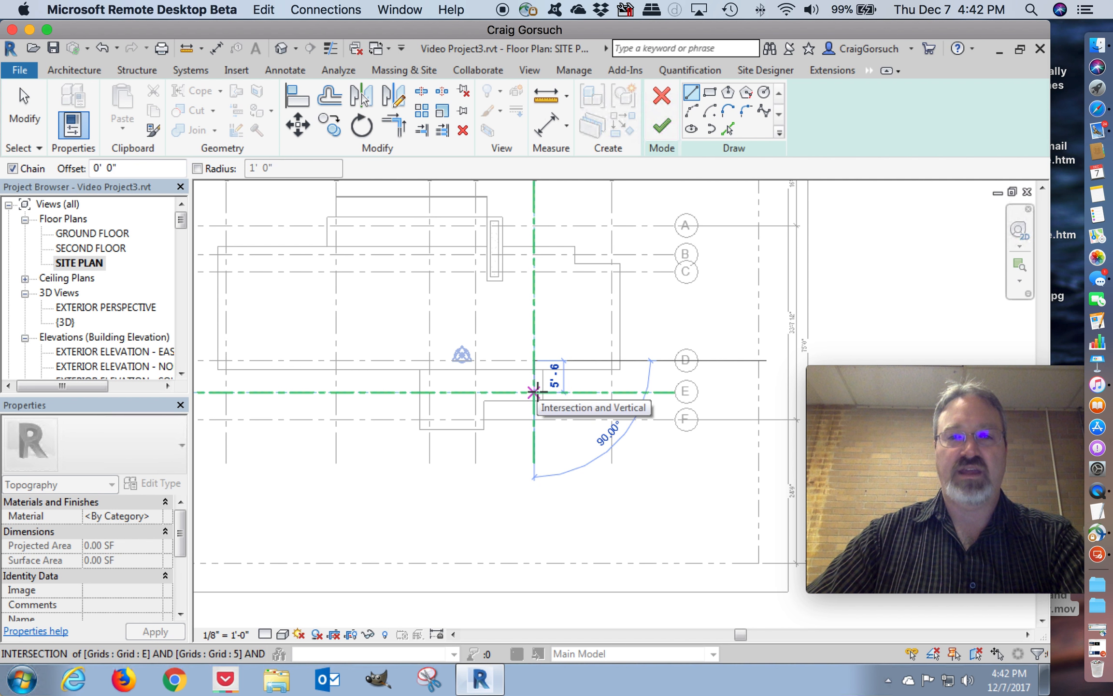
{"action": "left_click", "coordinate": [496, 391]}
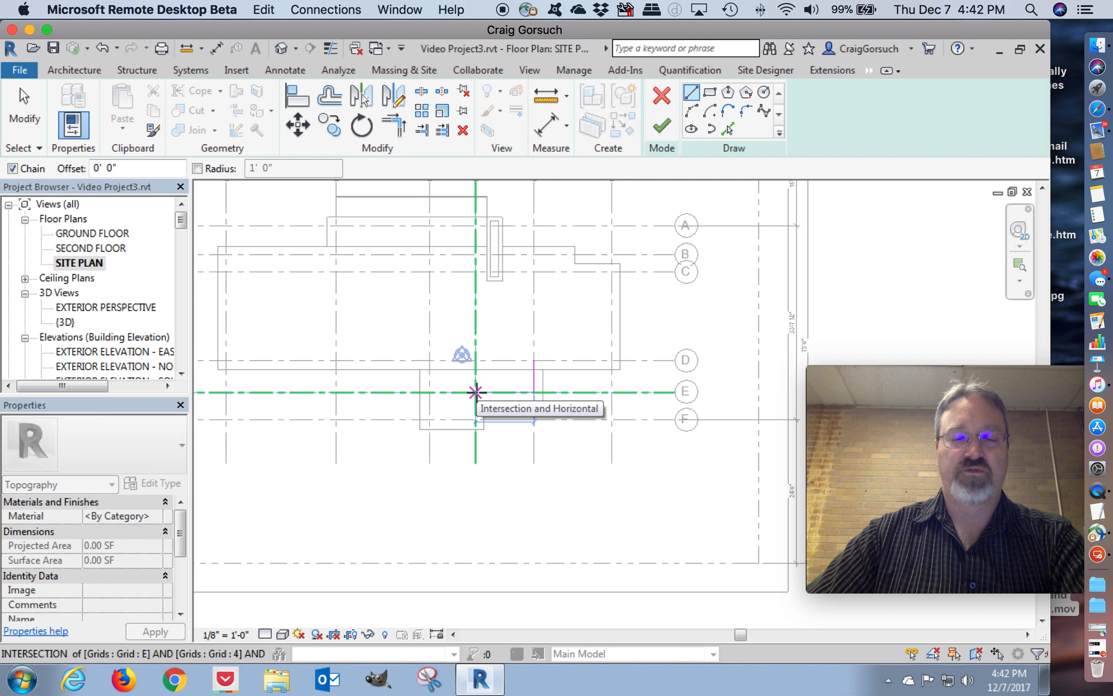
{"action": "left_click", "coordinate": [476, 392]}
- Continue the subregion boundary along grid 4 beyond grid F, and about 54'-1 1/2" horizontally to the topography's edge
{"action": "left_click", "coordinate": [476, 536]}
{"action": "scroll", "coordinate": [573, 517], "scroll_direction": "right", "scroll_amount": 3}
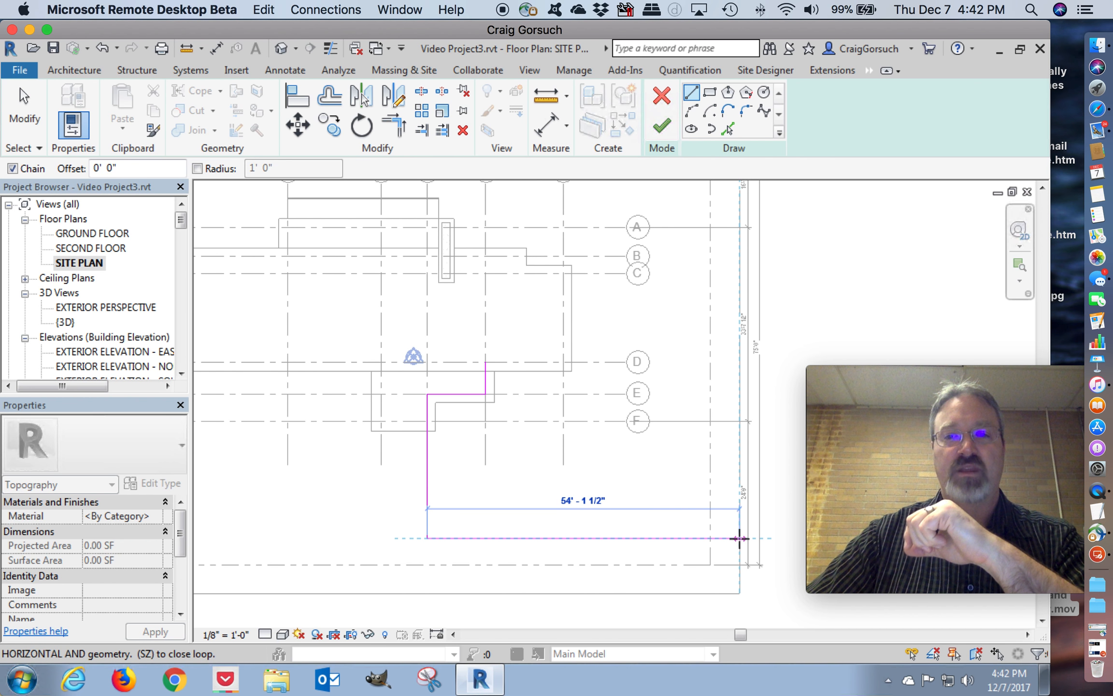
{"action": "left_click", "coordinate": [738, 537]}
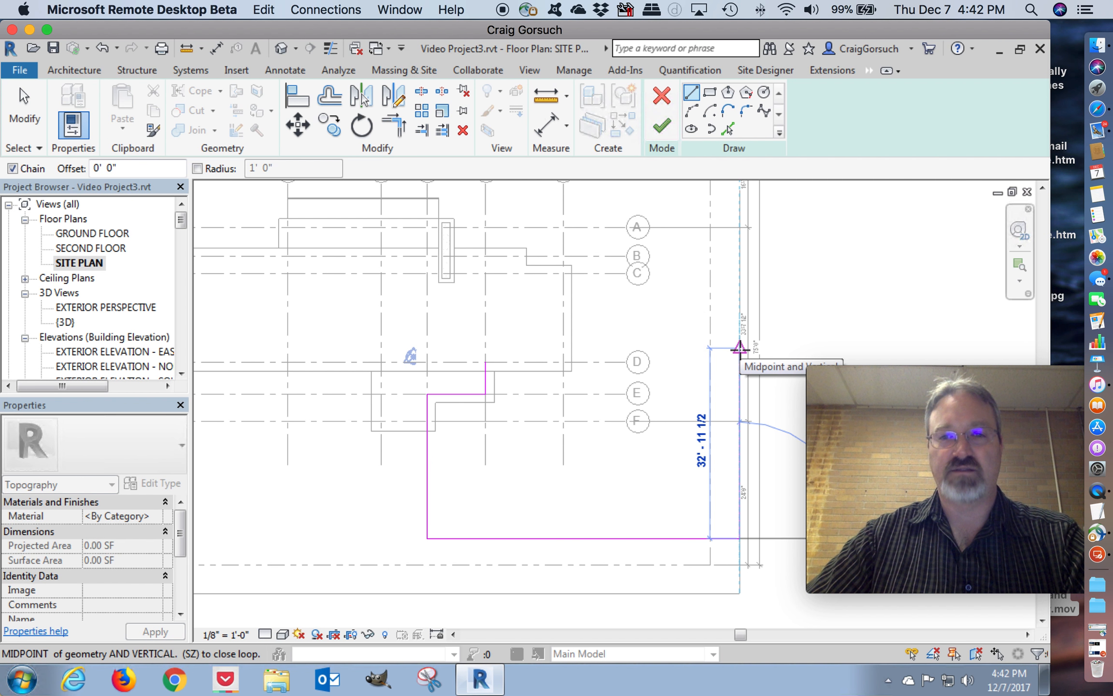
- Draw the subregion boundary about 32'-11 1/2" along the topography's edge to its midpoint, and close the loop at grid intersection D/5
{"action": "left_click", "coordinate": [739, 347]}
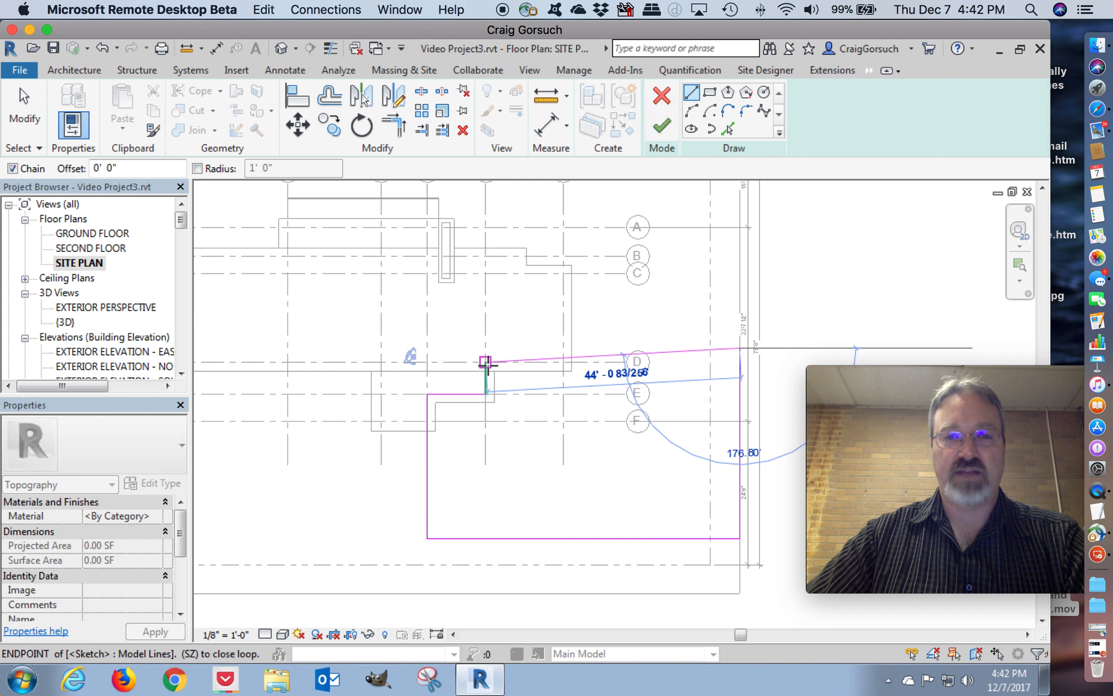
{"action": "left_click", "coordinate": [485, 362]}
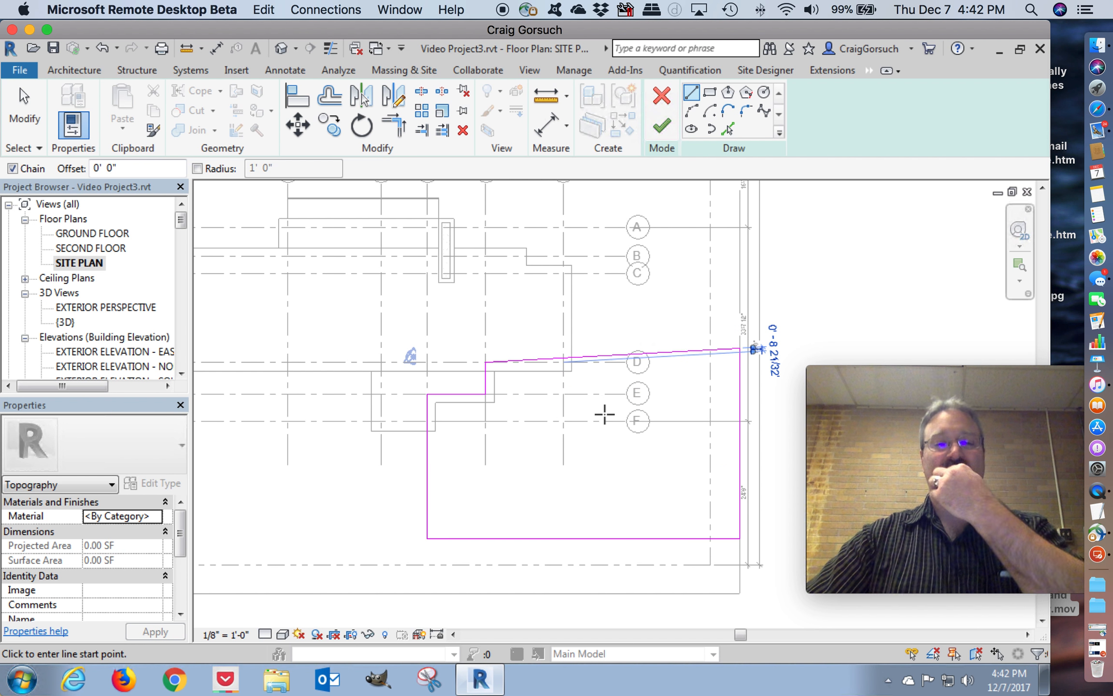
{"action": "left_click", "coordinate": [26, 115]}
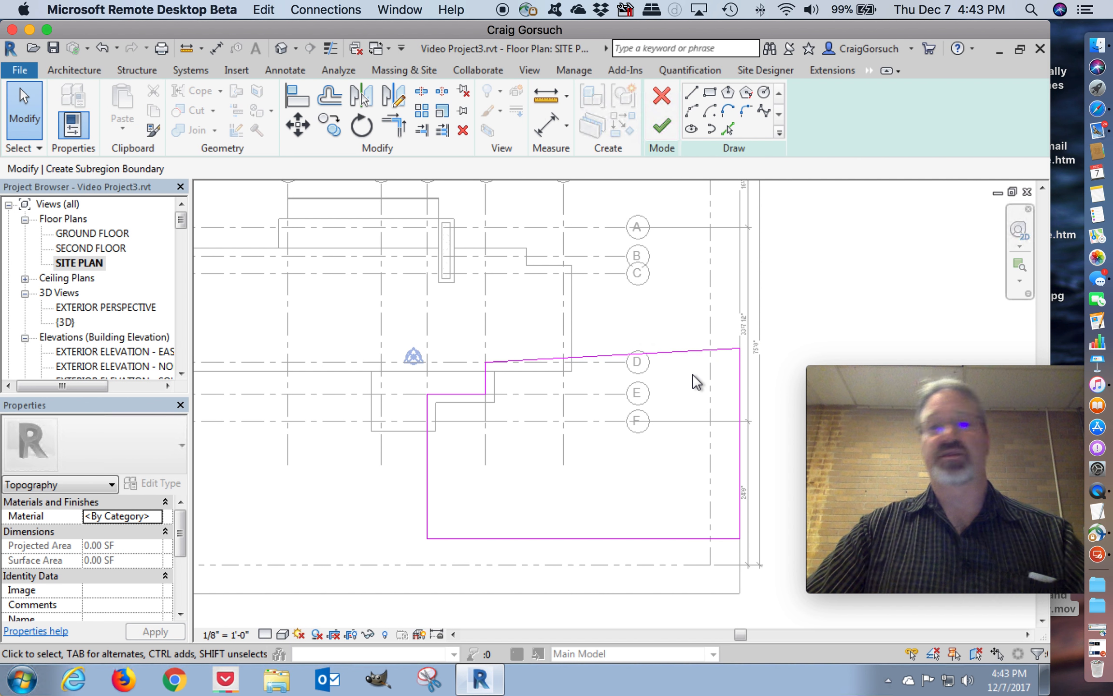
- Align the subregion's slanted boundary line to grid D and finish the subregion sketch
{"action": "left_click", "coordinate": [297, 95]}
{"action": "left_click", "coordinate": [604, 362]}
{"action": "left_click", "coordinate": [680, 352]}
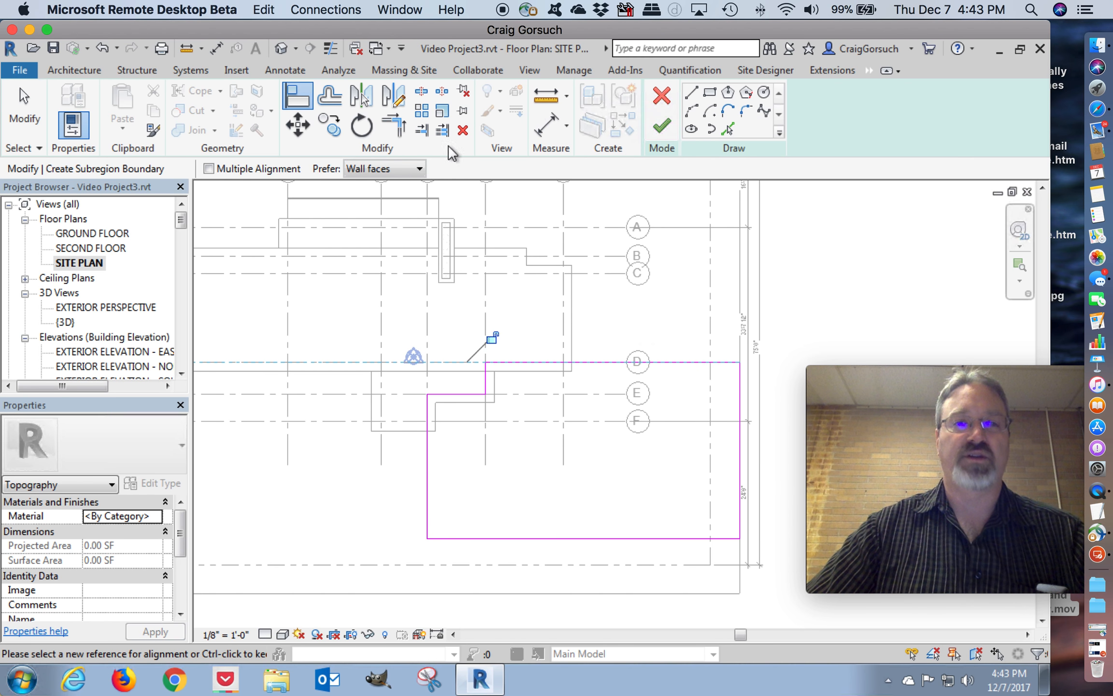
{"action": "left_click", "coordinate": [662, 128]}
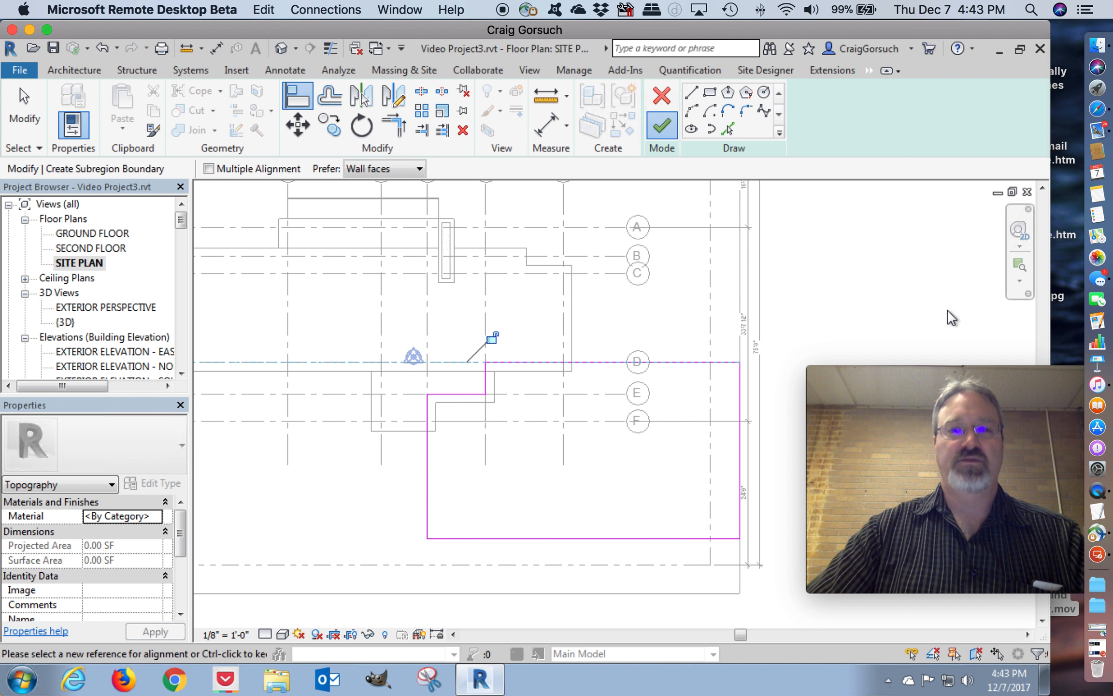
{"action": "left_click", "coordinate": [851, 276]}
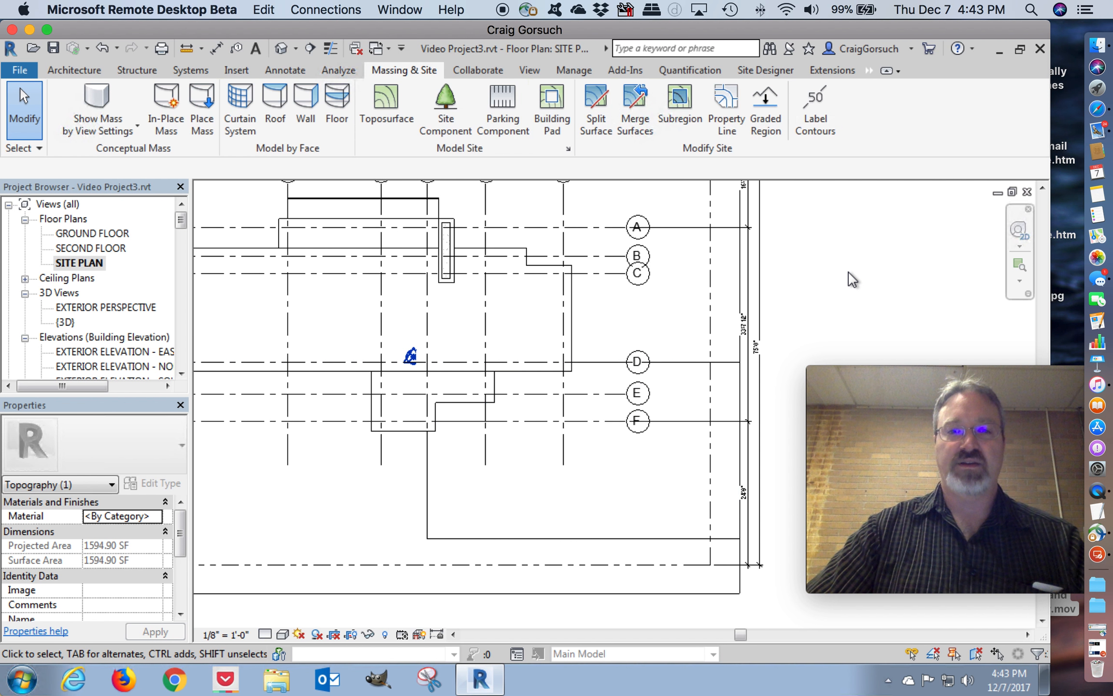
- In the {3D} view, set the new subregion's material to Concrete, Cast-in-Place gray
{"action": "double_click", "coordinate": [65, 322]}
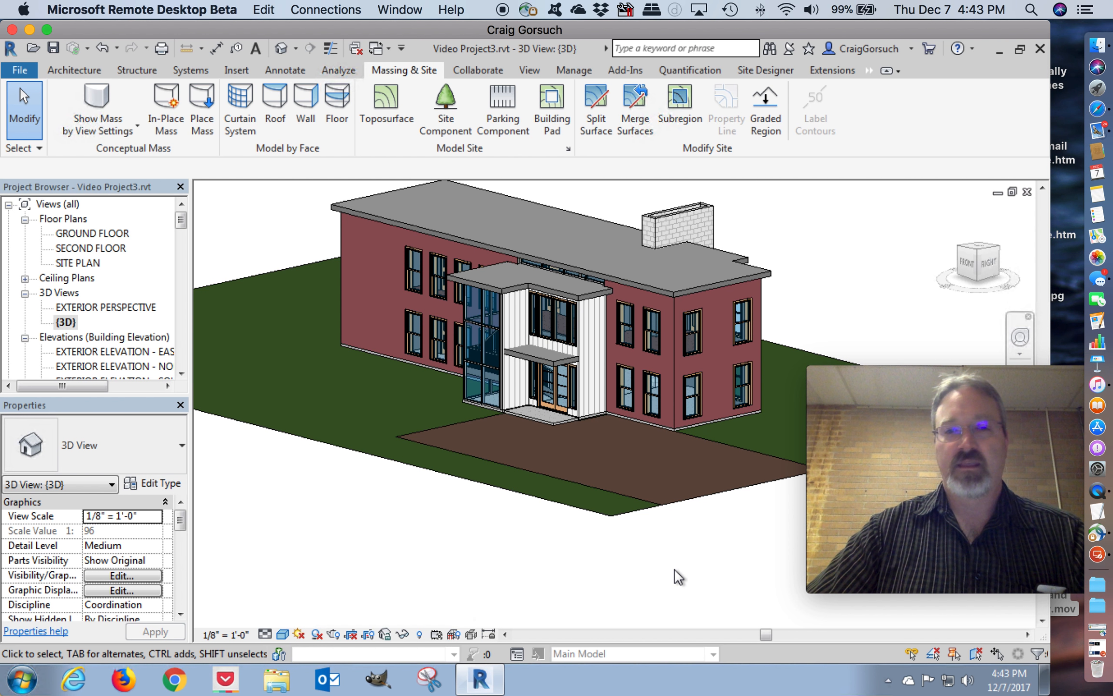
{"action": "left_click", "coordinate": [713, 499]}
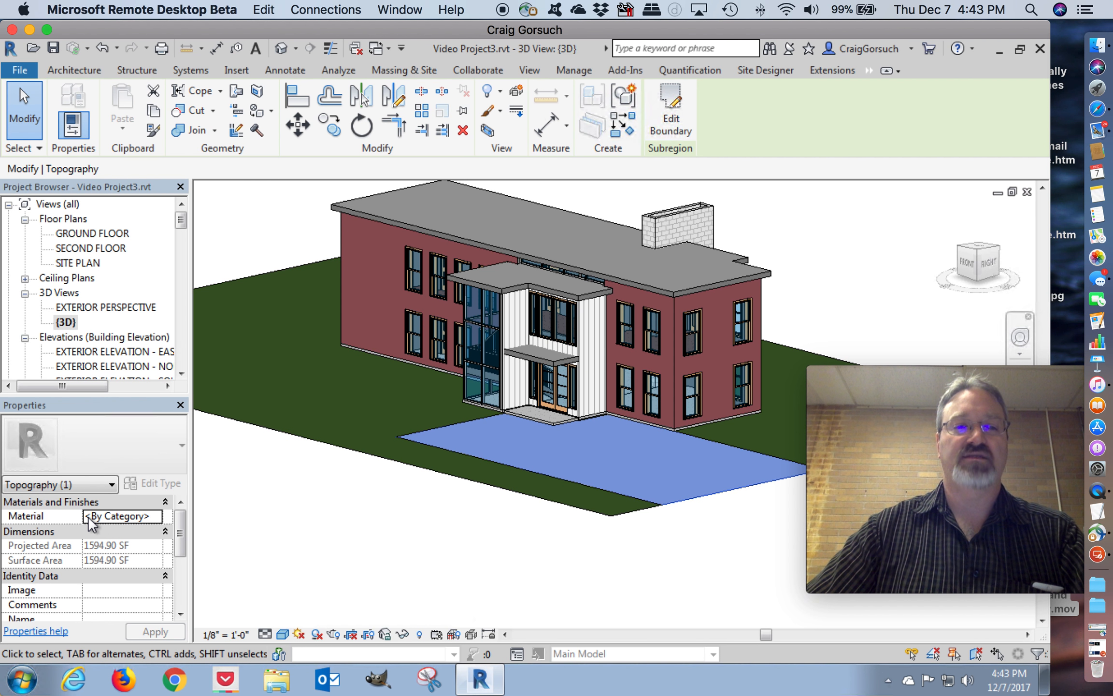
{"action": "left_click", "coordinate": [156, 519]}
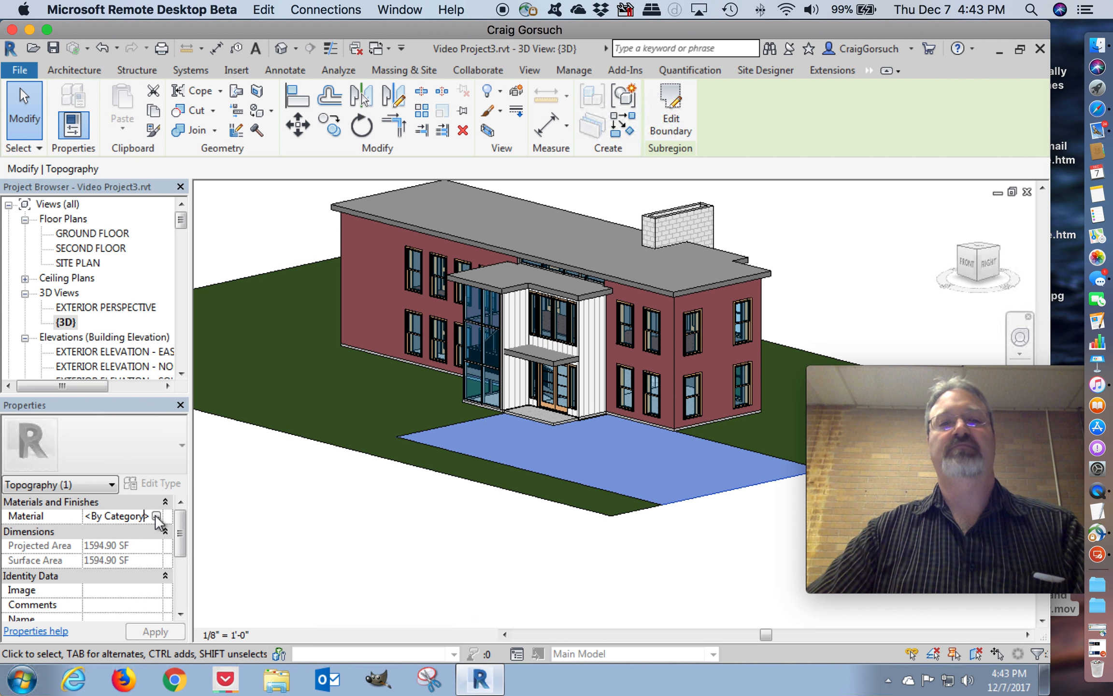
{"action": "left_click", "coordinate": [155, 515]}
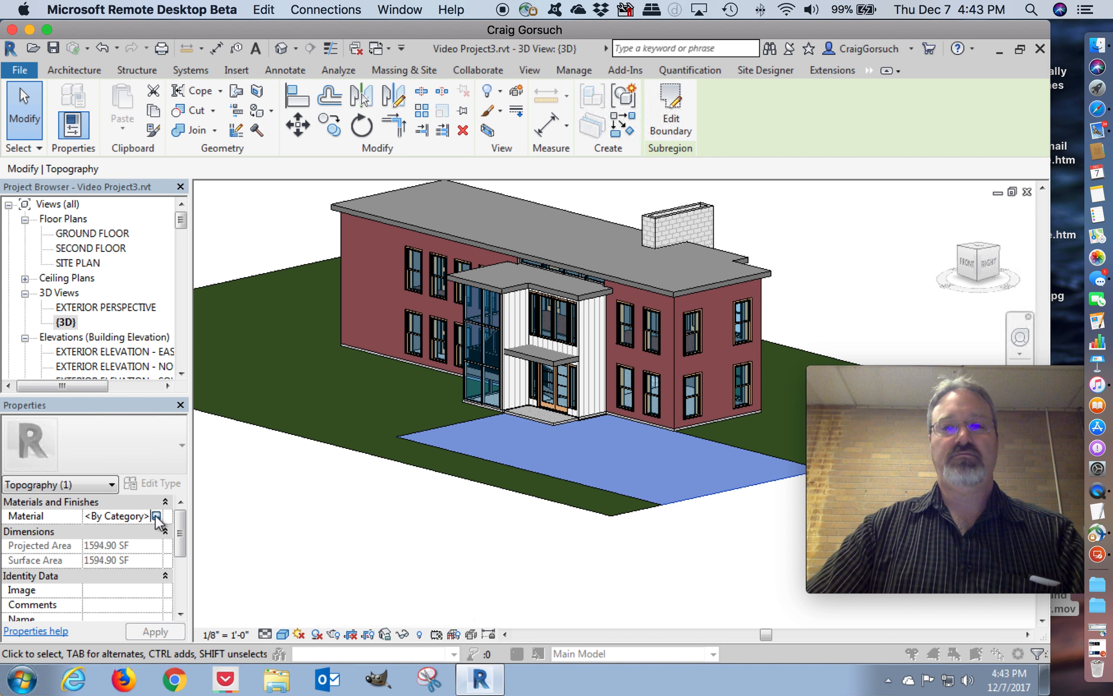
{"action": "left_click", "coordinate": [459, 181]}
{"action": "type", "text": "conc"}
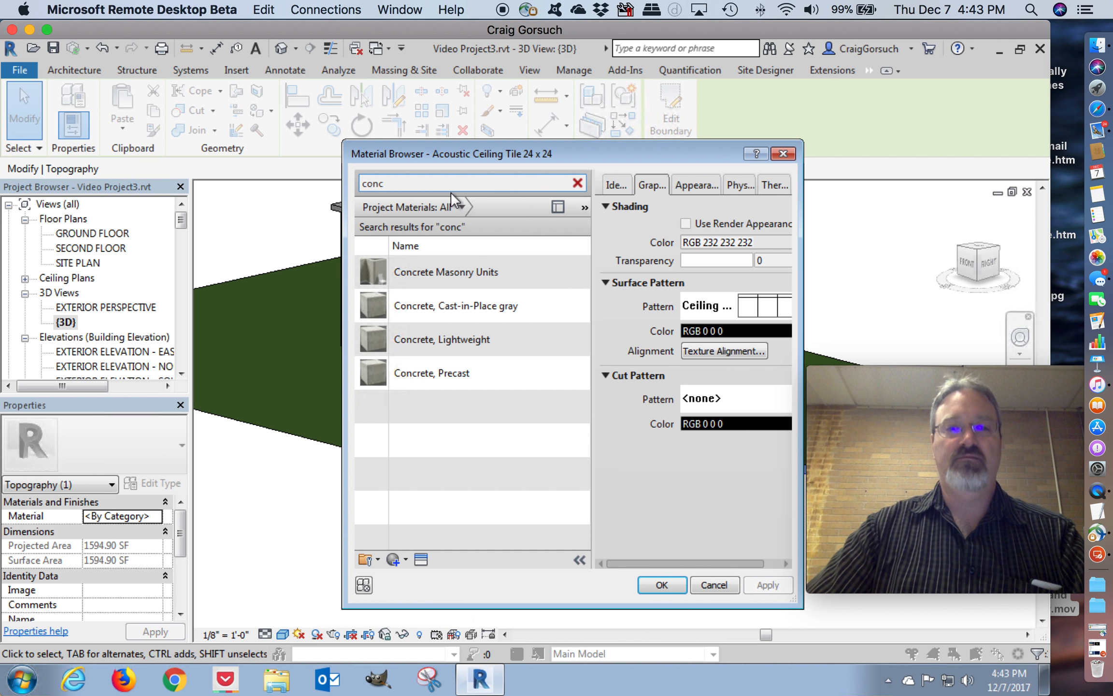
{"action": "left_click", "coordinate": [478, 311]}
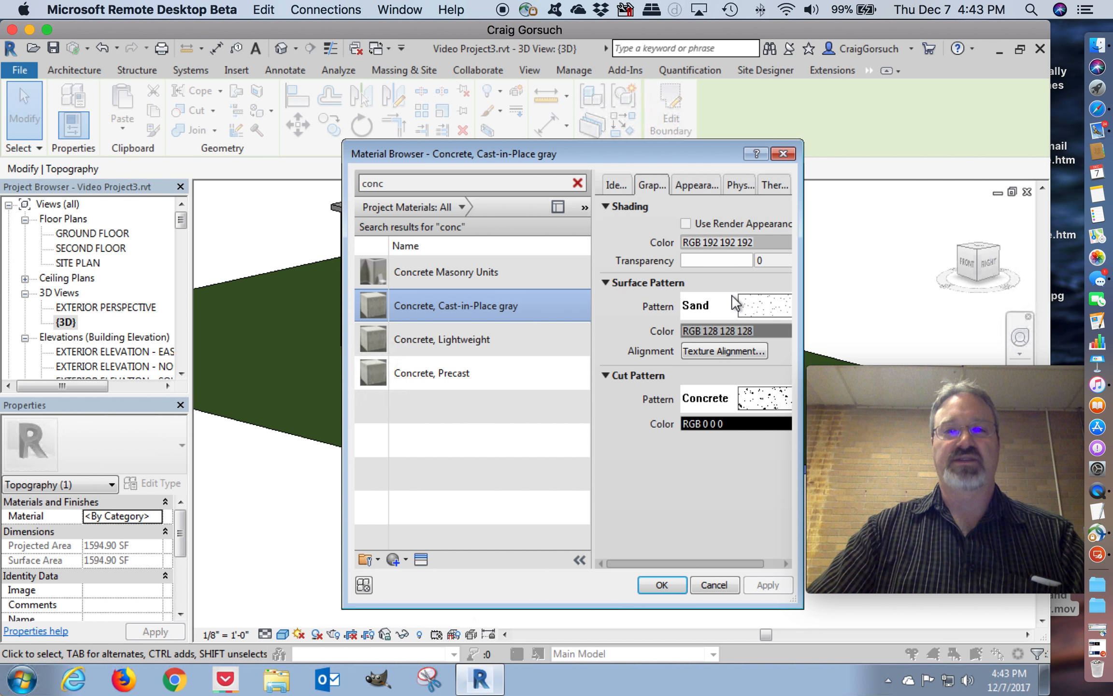
{"action": "left_click", "coordinate": [662, 585]}
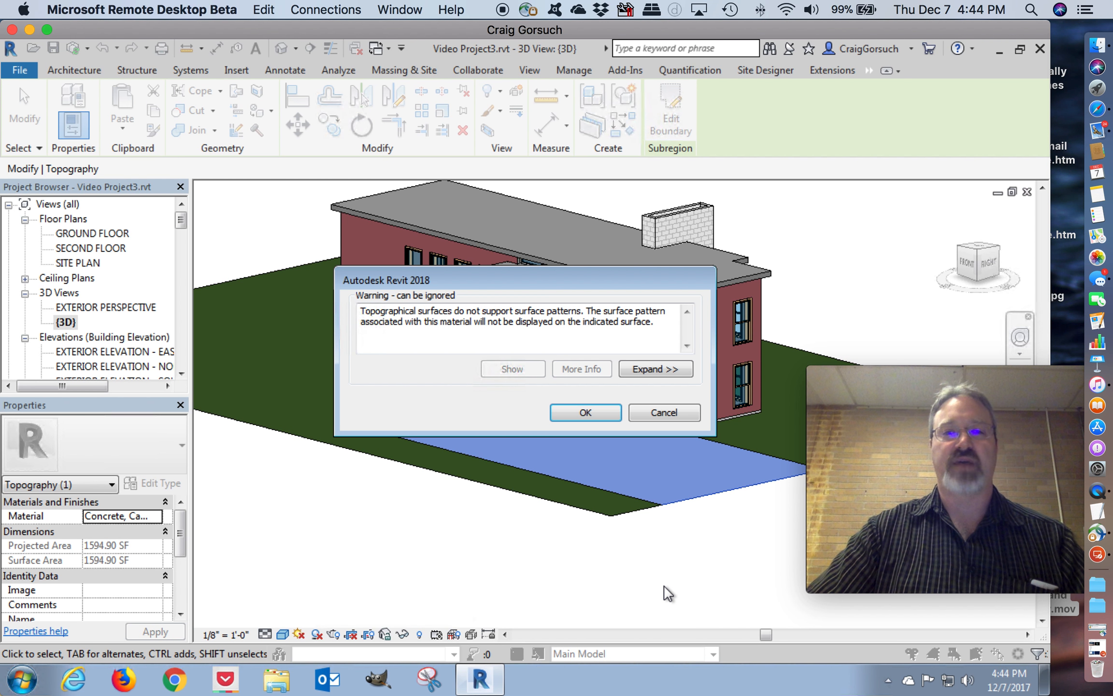
{"action": "left_click", "coordinate": [585, 413]}
{"action": "left_click", "coordinate": [473, 534]}
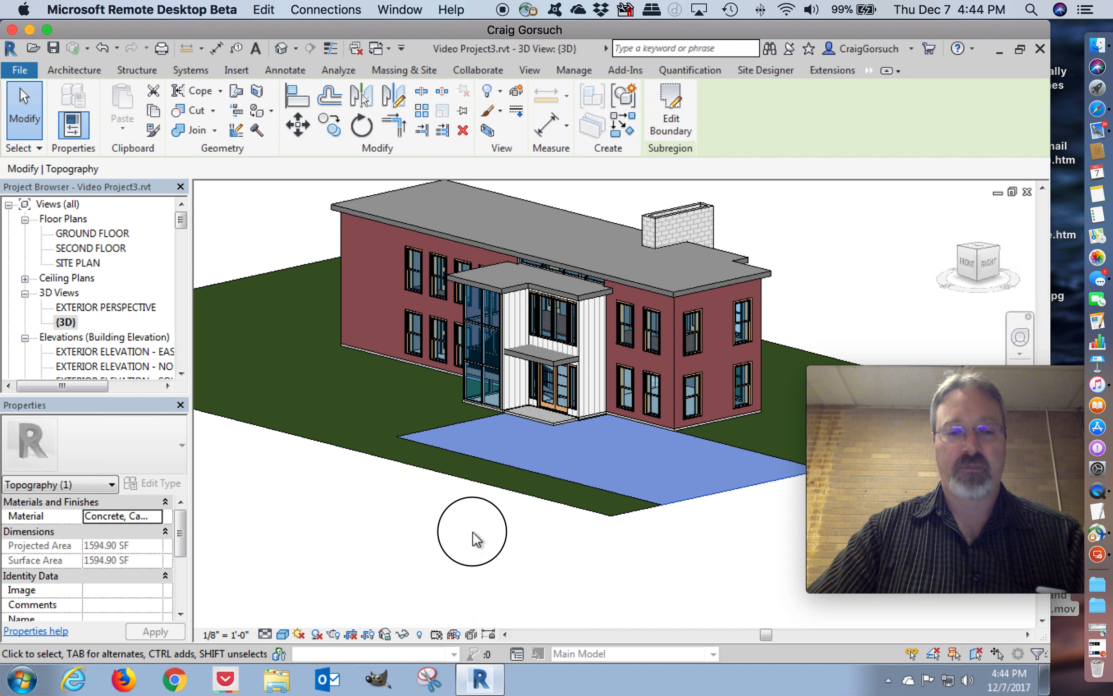
{"action": "middle_click_drag", "start_coordinate": [471, 507], "coordinate": [545, 508], "text": "shift"}
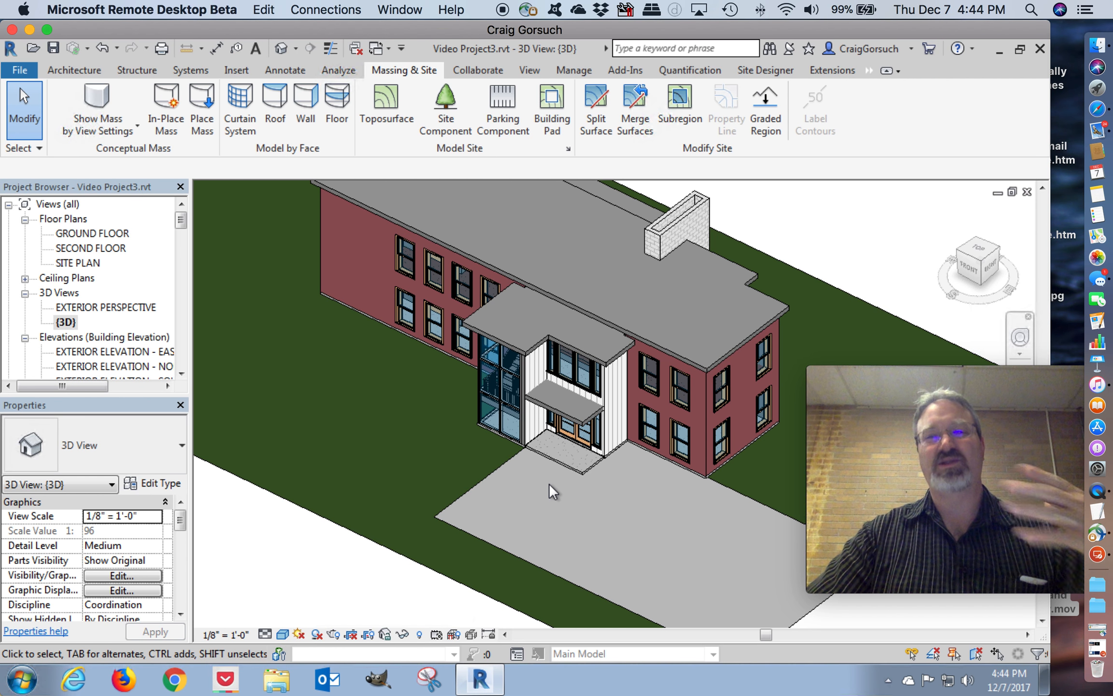
{"action": "scroll", "coordinate": [550, 483], "scroll_direction": "up", "scroll_amount": 2}
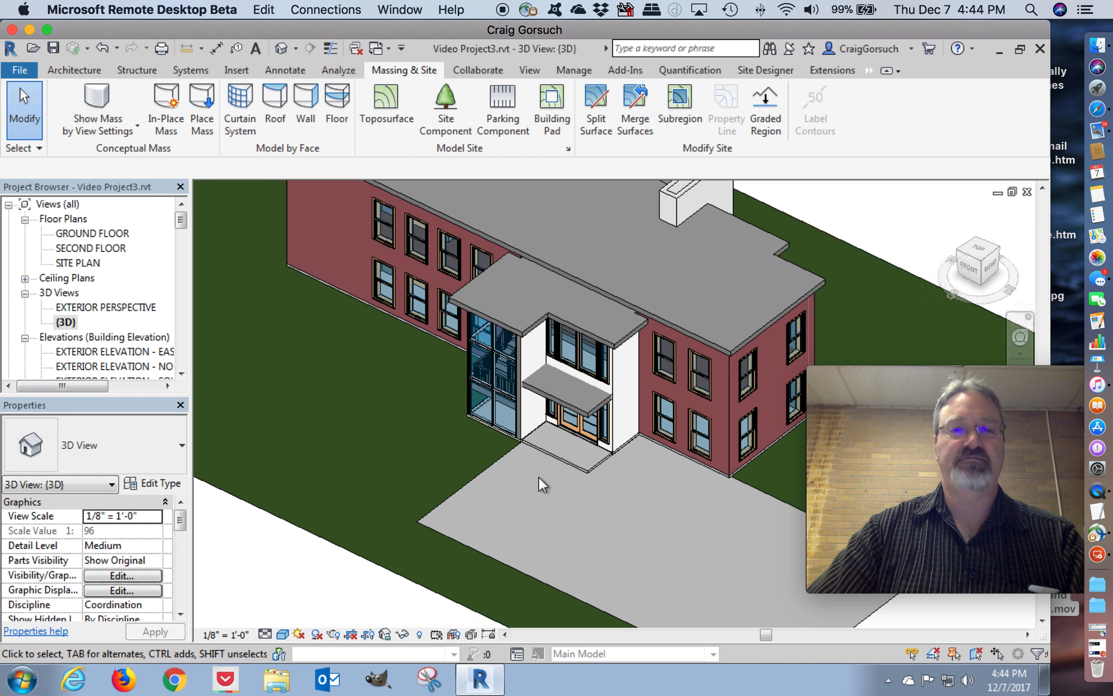
{"action": "scroll", "coordinate": [544, 480], "scroll_direction": "down", "scroll_amount": 3}
{"action": "middle_click_drag", "start_coordinate": [555, 486], "coordinate": [319, 551], "text": "shift"}
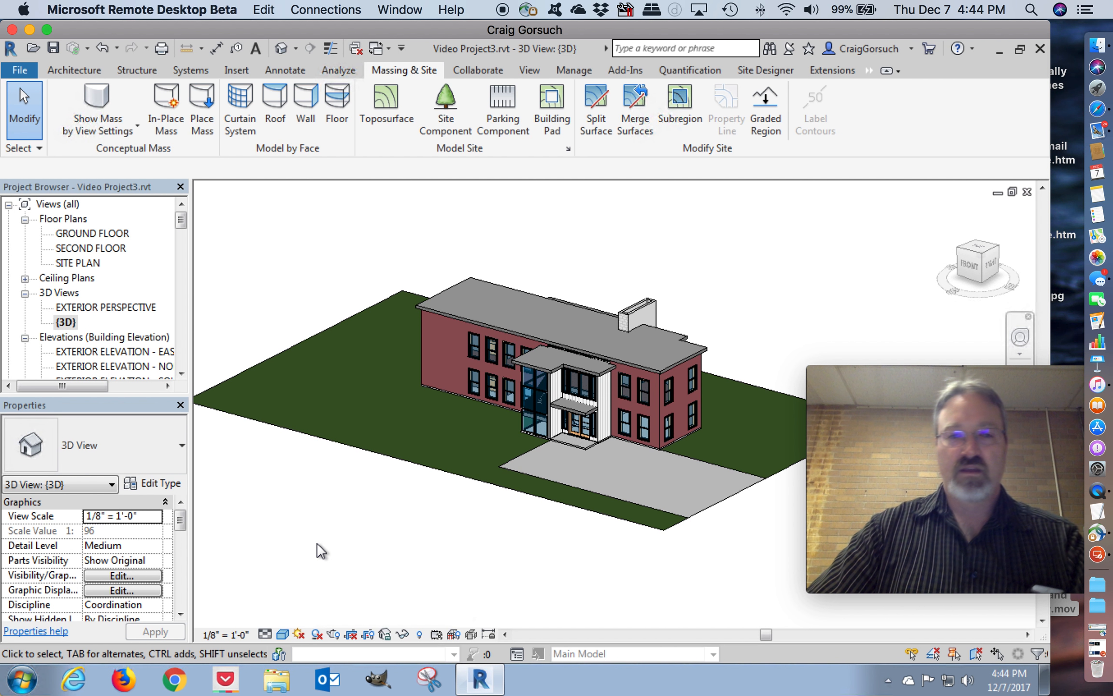